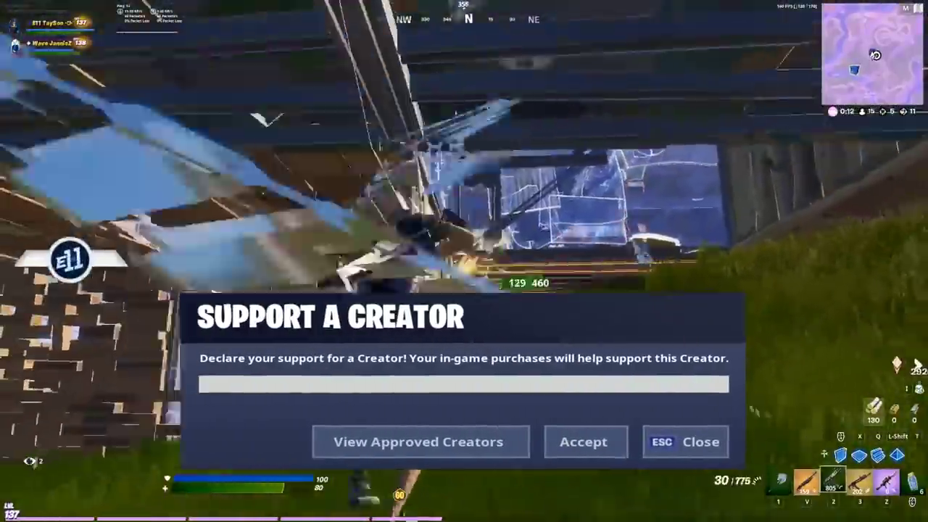
Step: Enter the creator's support code in the Support a Creator prompt and accept it
{"action": "type", "text": "Jeria"}
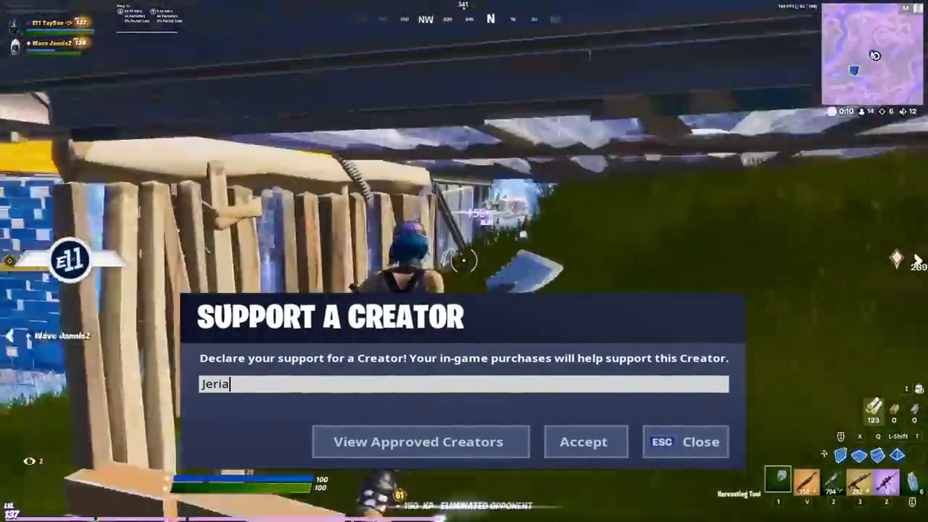
{"action": "type", "text": "n"}
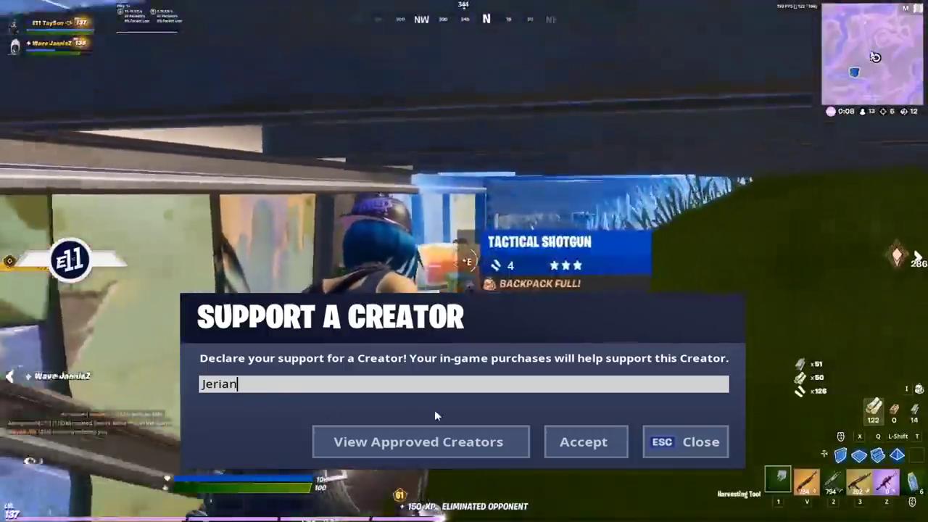
{"action": "left_click", "coordinate": [584, 444]}
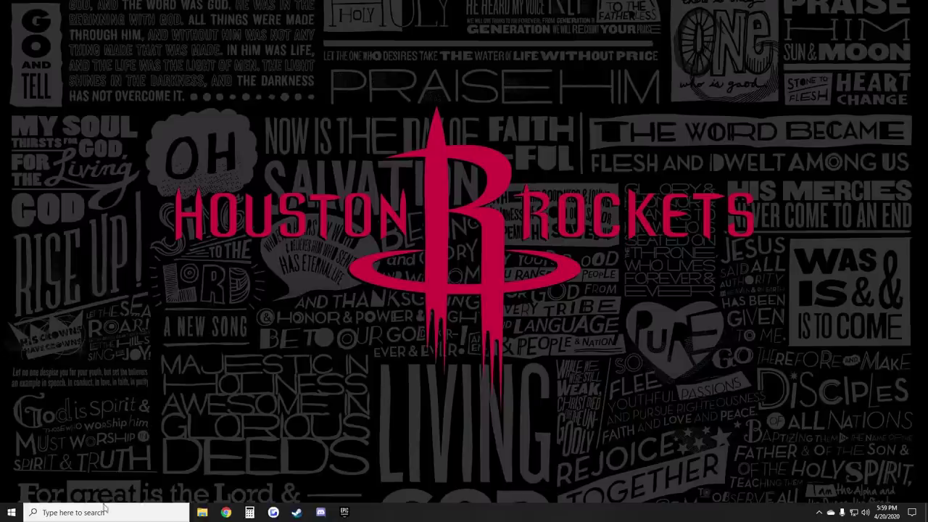
Step: Open the Headphones (Astro MixAmp Pro Game) Properties via Sound settings' Sound Control Panel
{"action": "left_click", "coordinate": [104, 512]}
{"action": "type", "text": "so"}
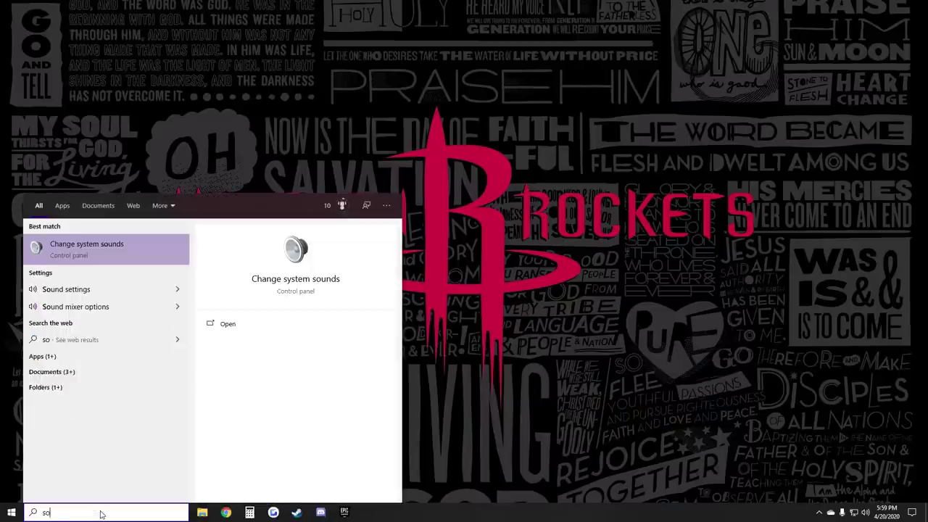
{"action": "type", "text": "und s"}
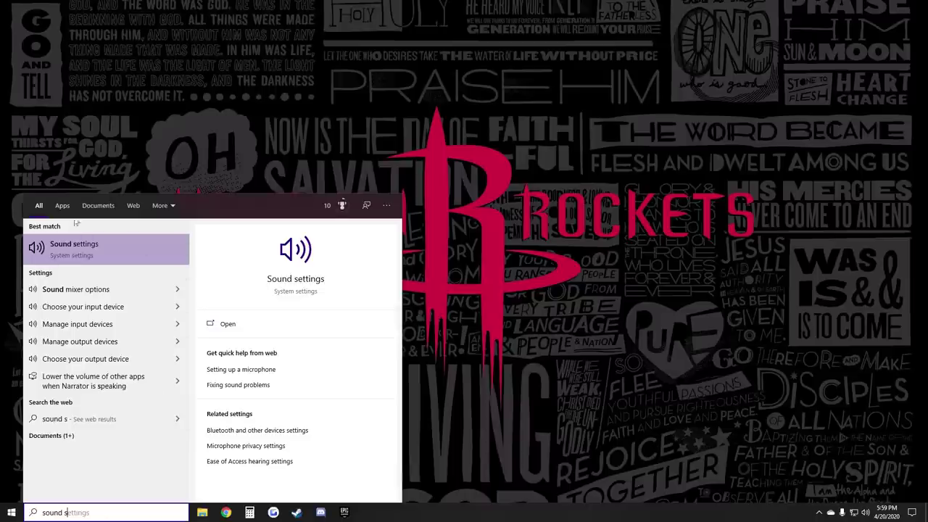
{"action": "left_click", "coordinate": [92, 253]}
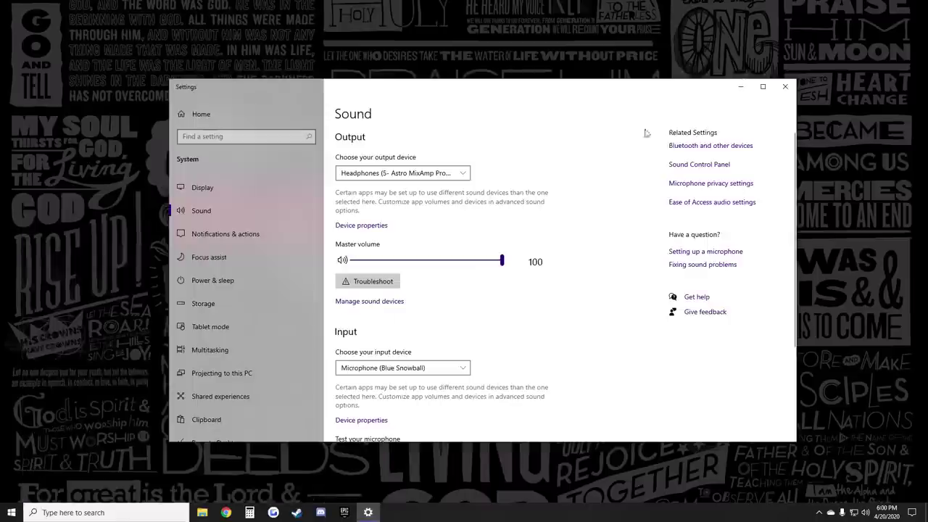
{"action": "left_click", "coordinate": [721, 168]}
{"action": "scroll", "coordinate": [572, 185], "scroll_direction": "down", "scroll_amount": 1}
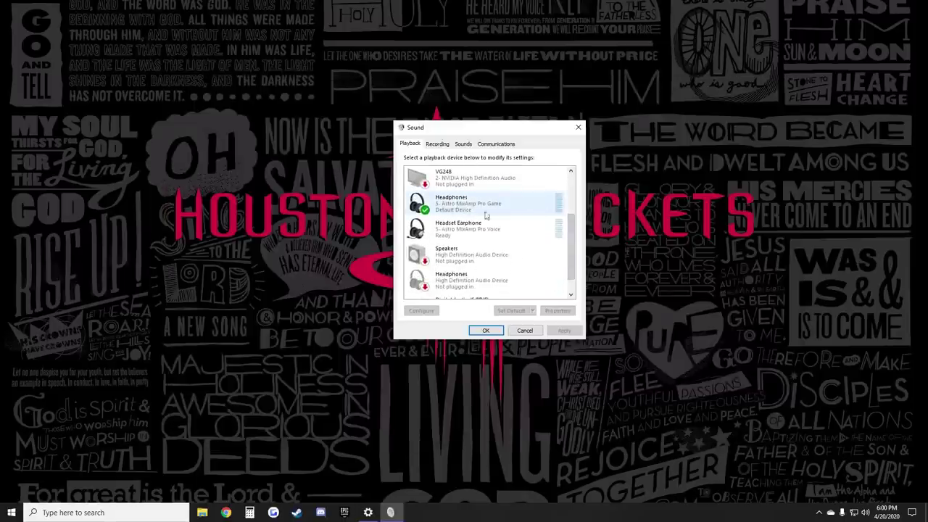
{"action": "right_click", "coordinate": [486, 206]}
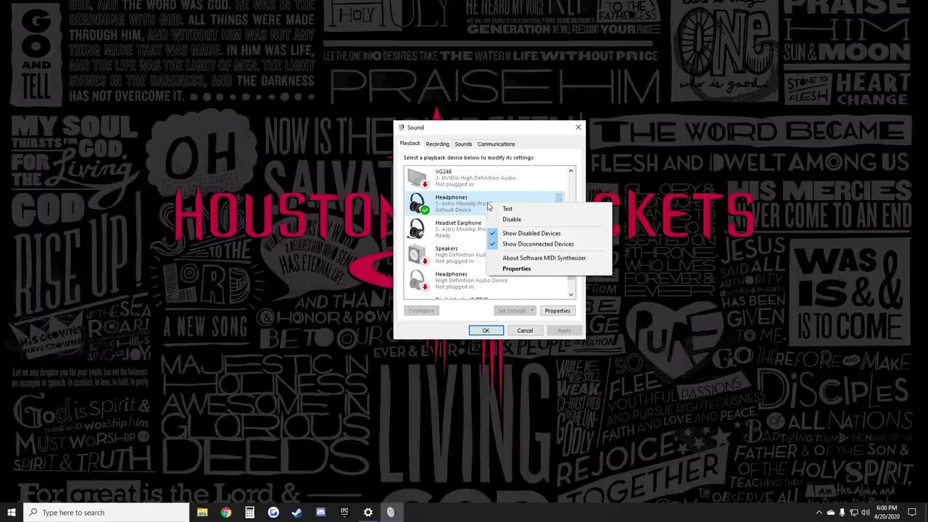
{"action": "left_click", "coordinate": [526, 270]}
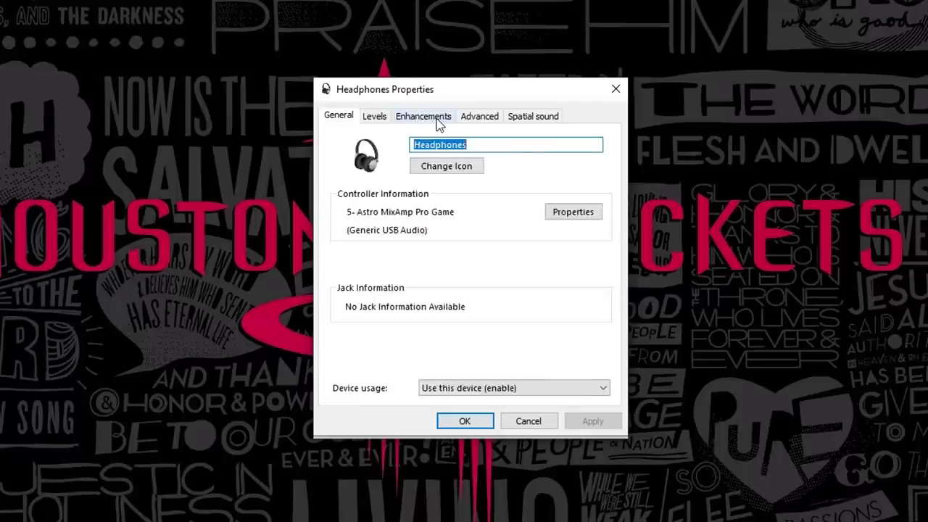
Step: Enable Bass Boost on the Enhancements tab with a 50 Hz boost frequency
{"action": "left_click", "coordinate": [469, 146]}
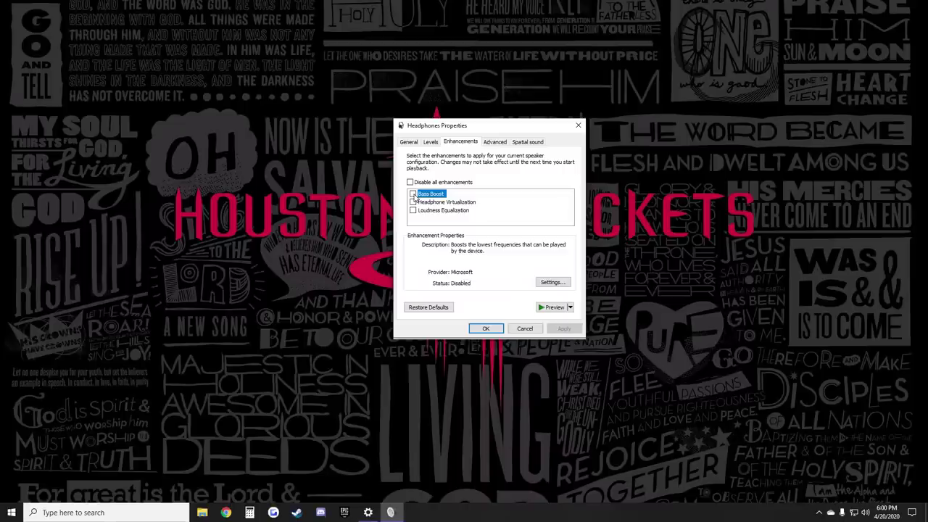
{"action": "left_click", "coordinate": [413, 194]}
{"action": "left_click", "coordinate": [552, 282]}
{"action": "left_click", "coordinate": [740, 204]}
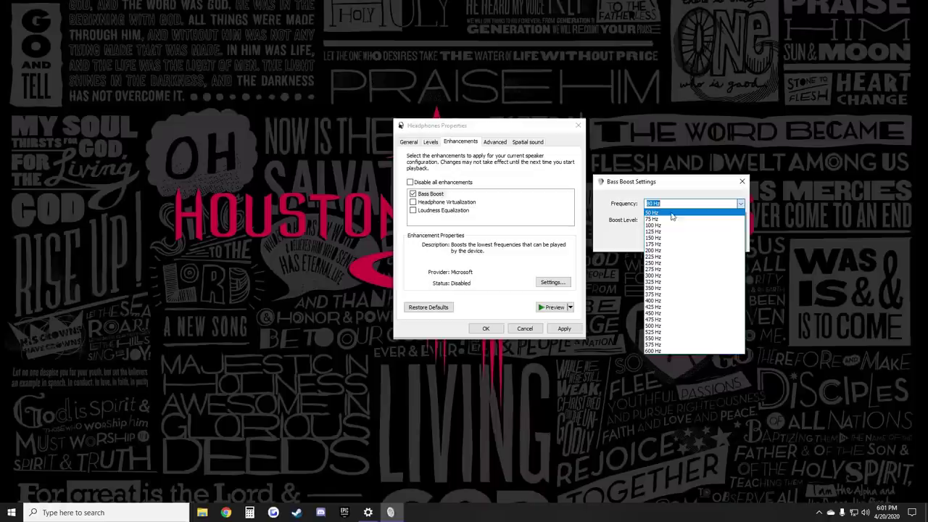
{"action": "left_click", "coordinate": [682, 214]}
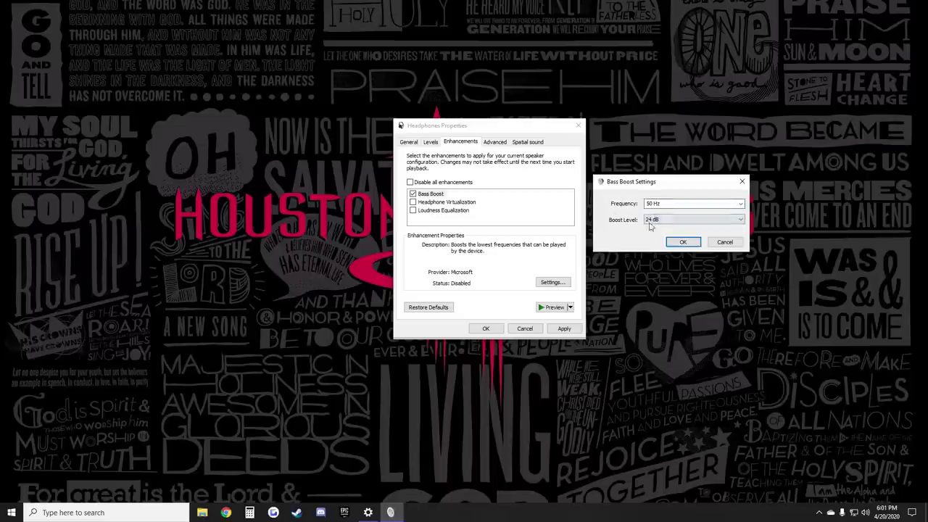
{"action": "key", "text": "Return"}
Step: Turn on Loudness Equalization with its default release time and apply the enhancements
{"action": "left_click", "coordinate": [413, 210]}
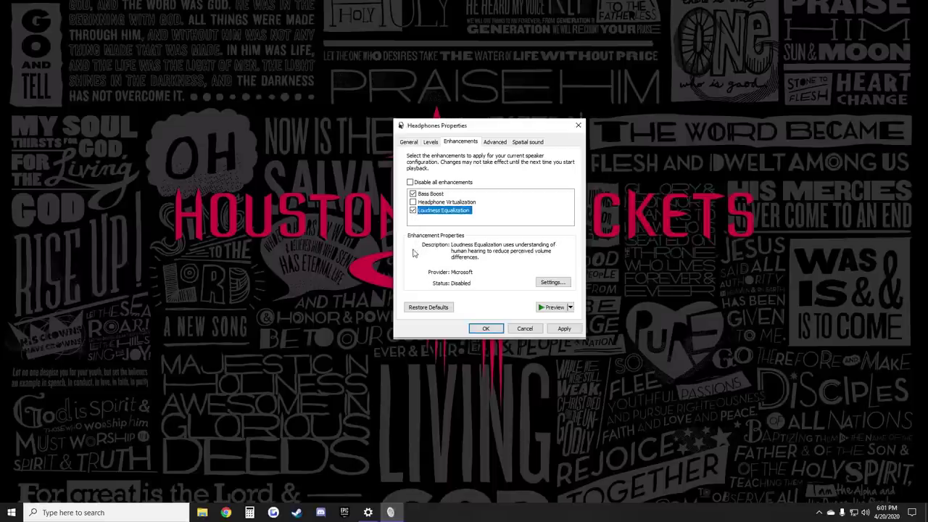
{"action": "left_click", "coordinate": [552, 282]}
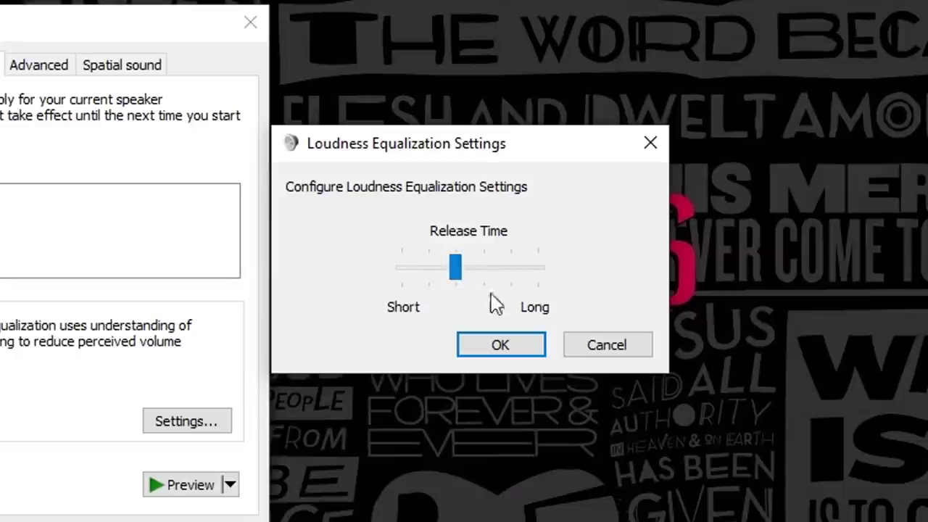
{"action": "key", "text": "Return"}
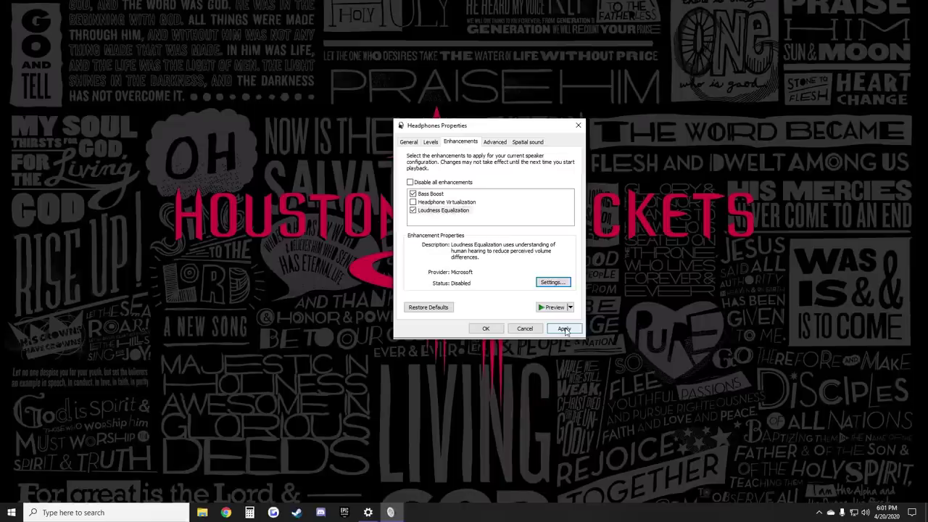
{"action": "left_click", "coordinate": [564, 329]}
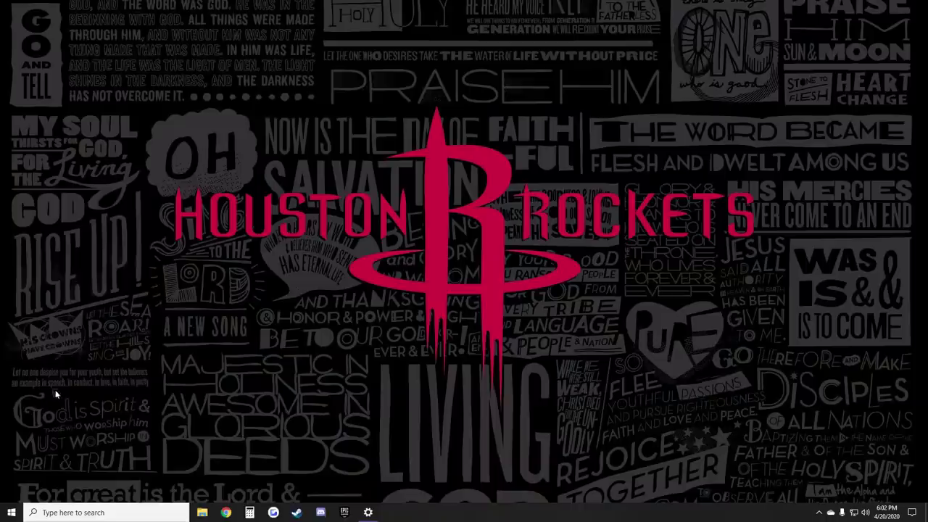
Step: In Device Manager, start a driver update for the High Definition Audio Device
{"action": "left_click", "coordinate": [89, 512]}
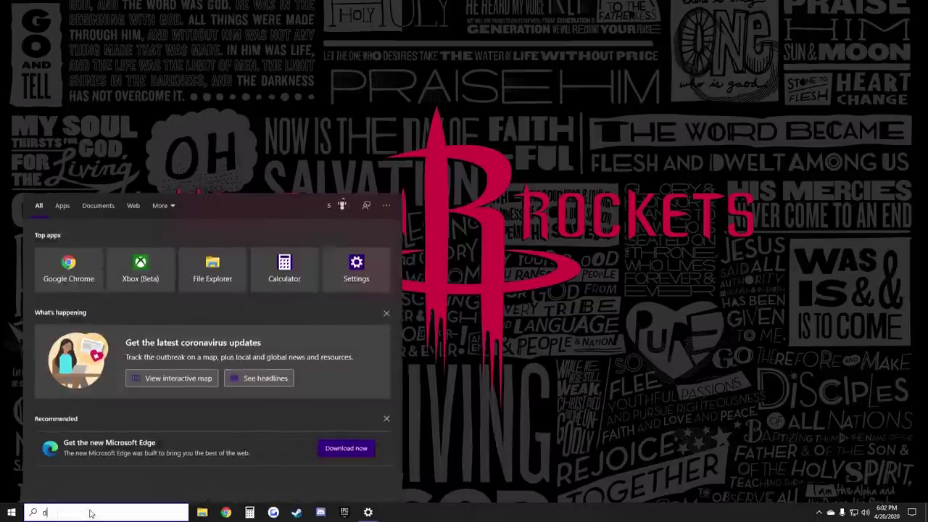
{"action": "type", "text": "device manager"}
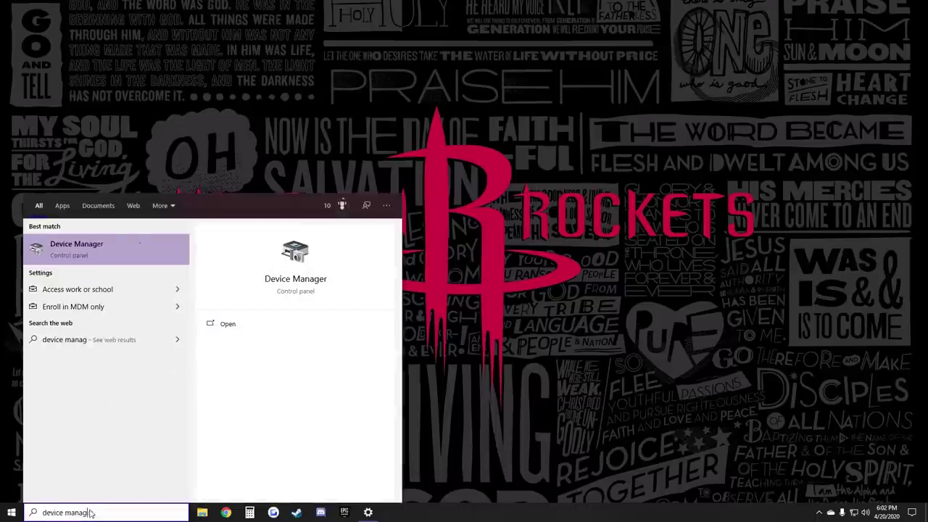
{"action": "key", "text": "Return"}
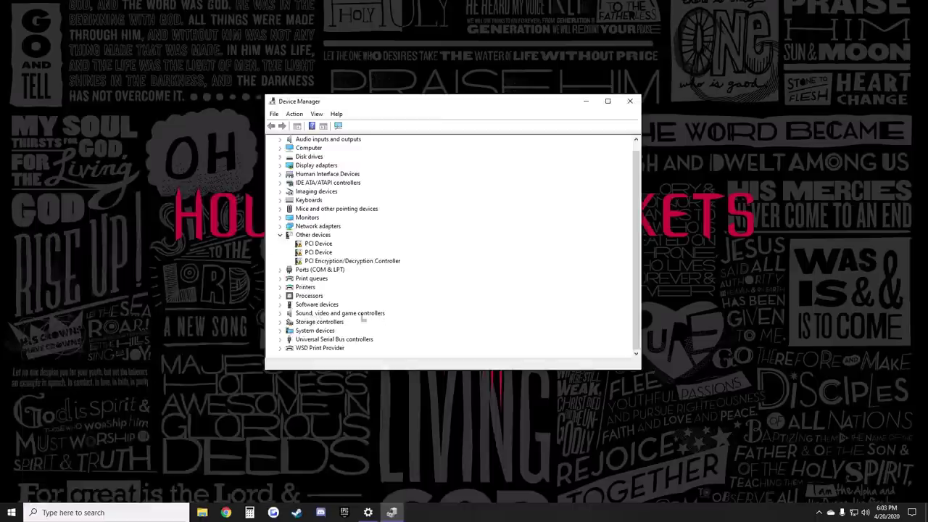
{"action": "left_click", "coordinate": [280, 313]}
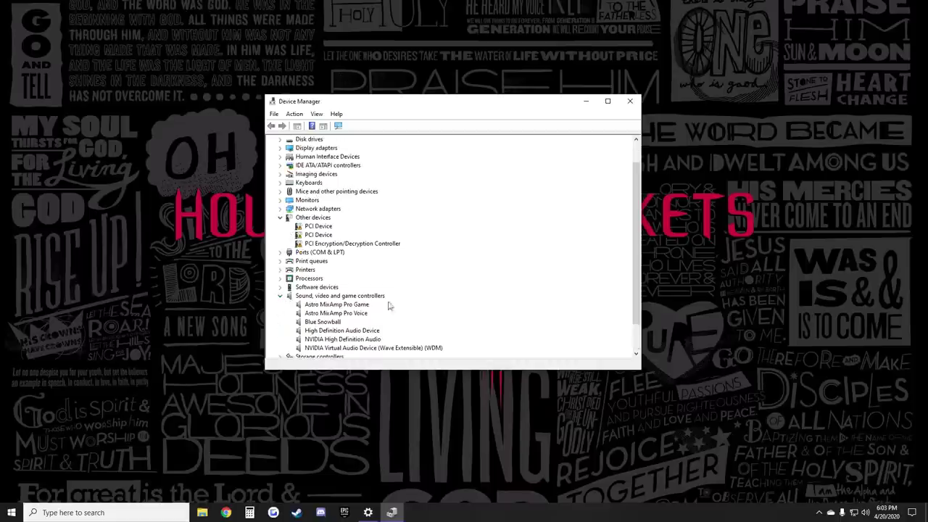
{"action": "scroll", "coordinate": [404, 303], "scroll_direction": "down", "scroll_amount": 2}
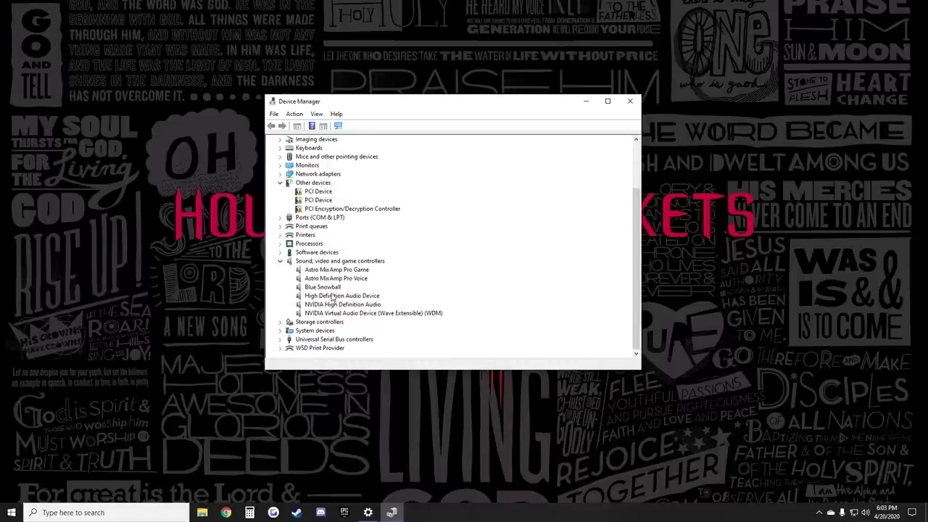
{"action": "right_click", "coordinate": [364, 297]}
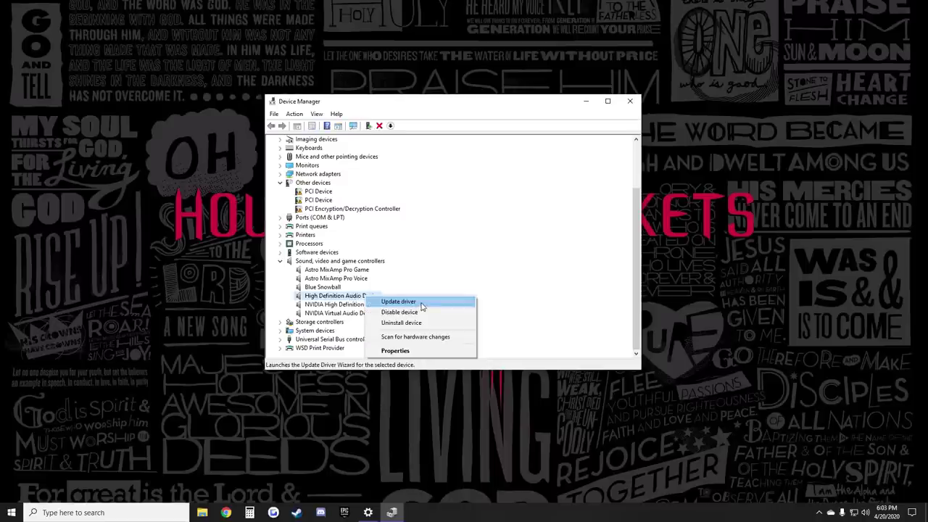
{"action": "left_click", "coordinate": [424, 302]}
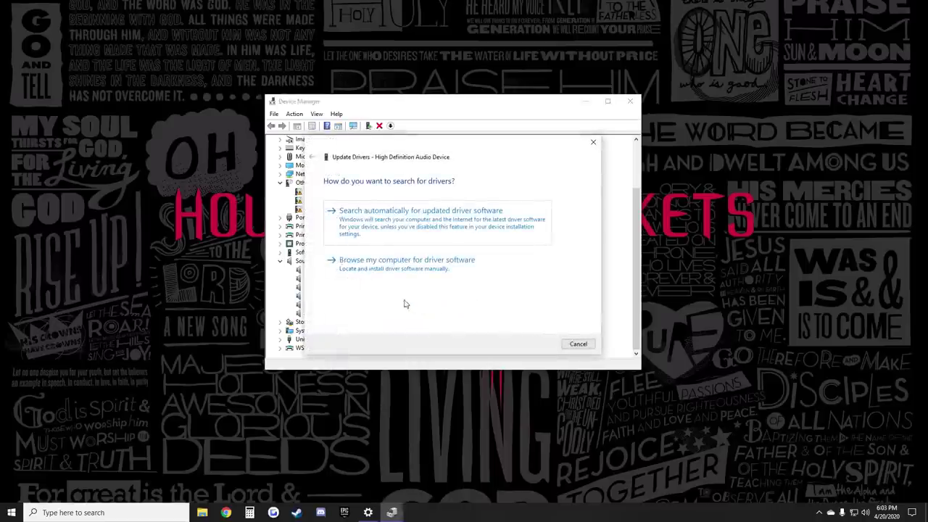
Step: Pick the High Definition Audio Device driver from the installed list and confirm the install
{"action": "left_click", "coordinate": [443, 269]}
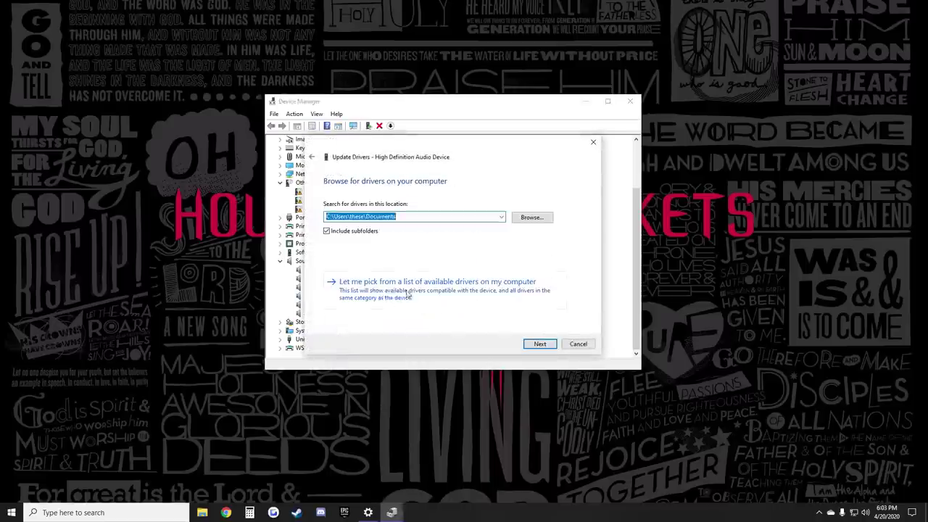
{"action": "left_click", "coordinate": [464, 300]}
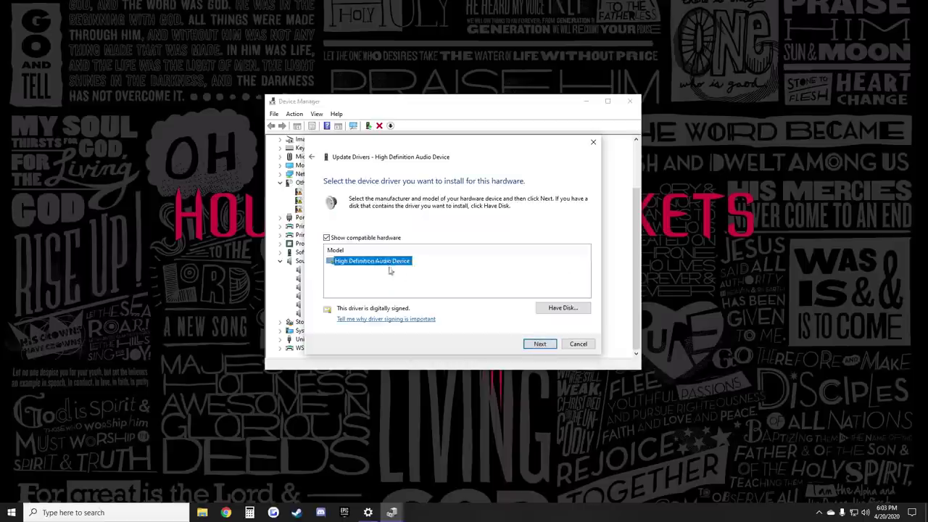
{"action": "left_click", "coordinate": [540, 343]}
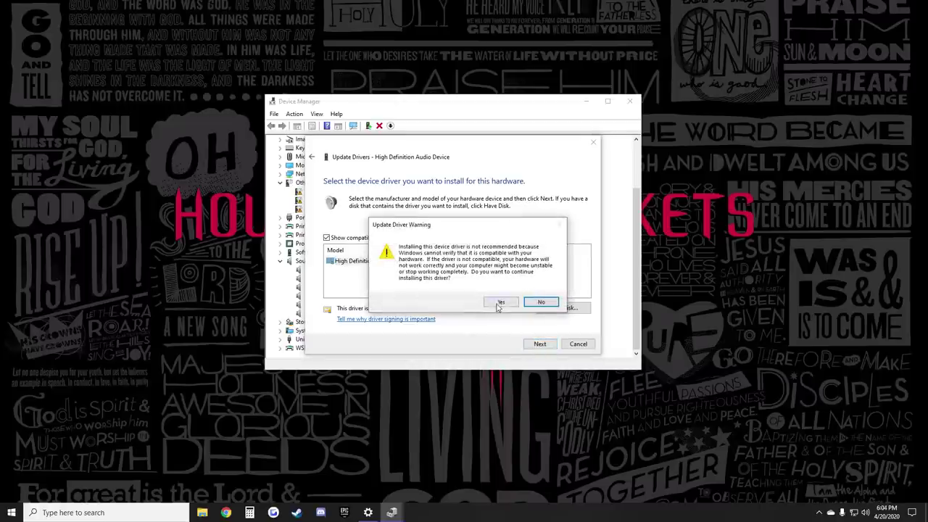
{"action": "left_click", "coordinate": [500, 303]}
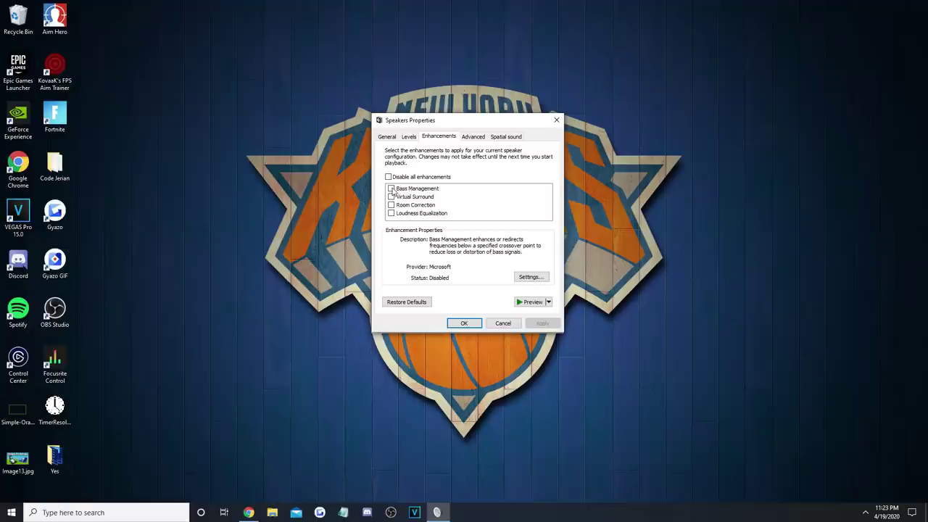
Step: Enable Bass Management for the speakers and search automatically for an updated audio driver
{"action": "left_click", "coordinate": [391, 189]}
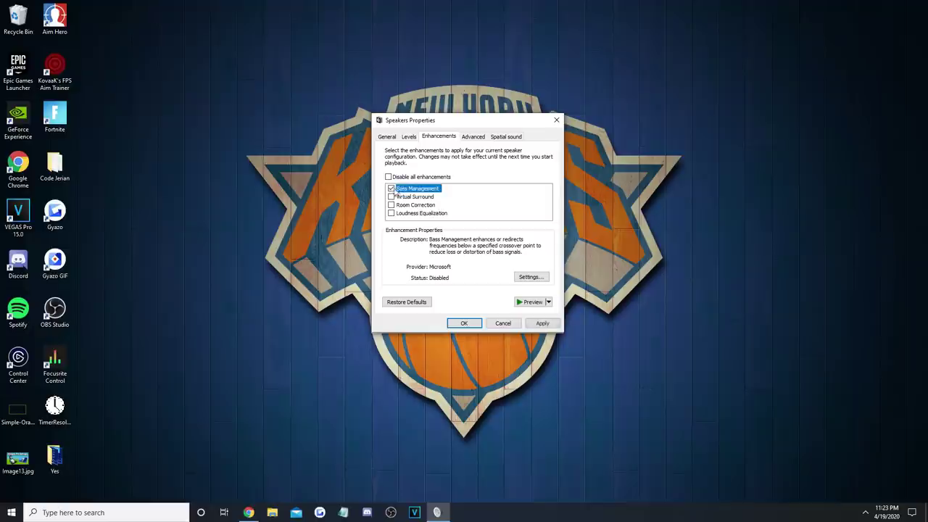
{"action": "left_click", "coordinate": [531, 277]}
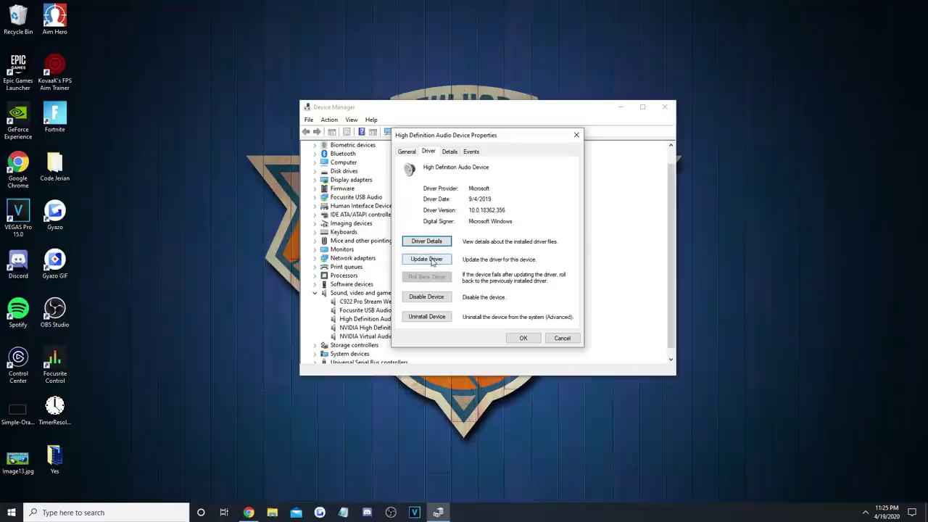
{"action": "left_click", "coordinate": [431, 260]}
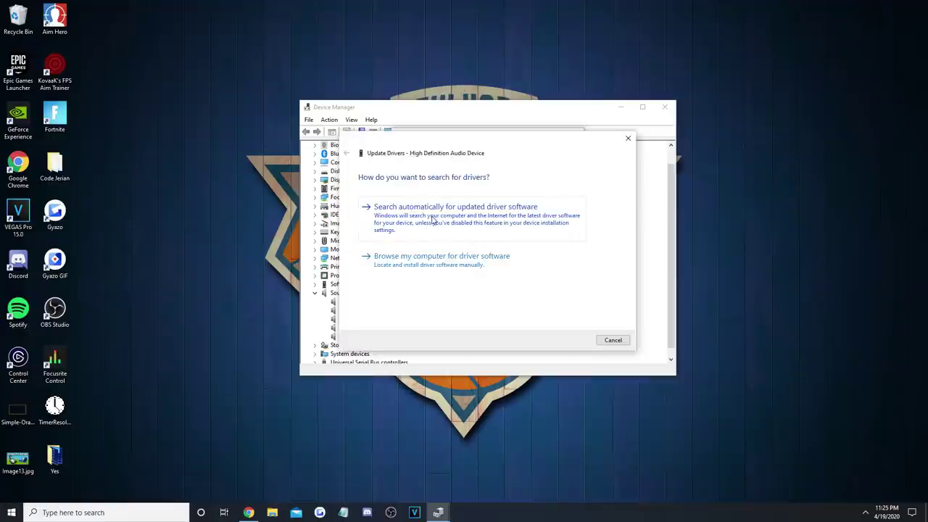
{"action": "left_click", "coordinate": [432, 223]}
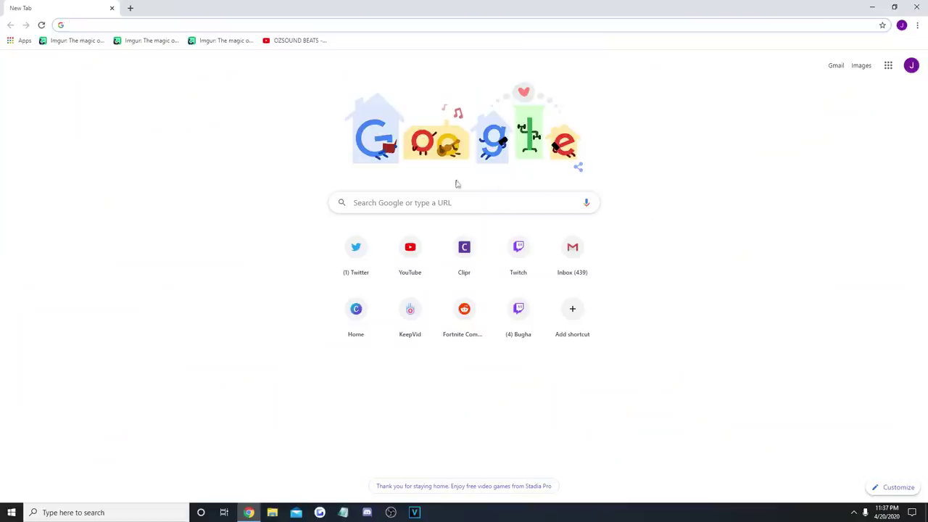
Step: Search Google for 'equalizer apo' and download the installer from its SourceForge page
{"action": "left_click", "coordinate": [415, 199]}
{"action": "type", "text": "equalizer"}
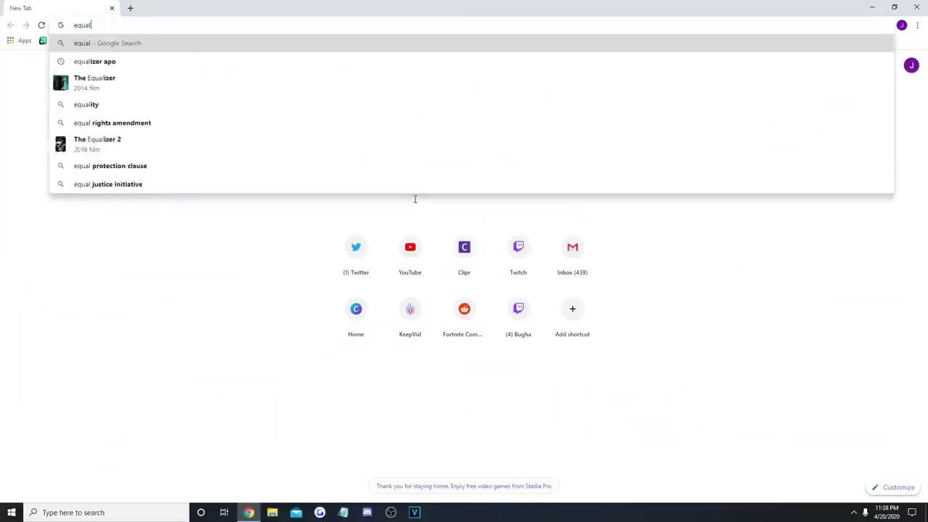
{"action": "key", "text": "Down"}
{"action": "key", "text": "Down"}
{"action": "key", "text": "Return"}
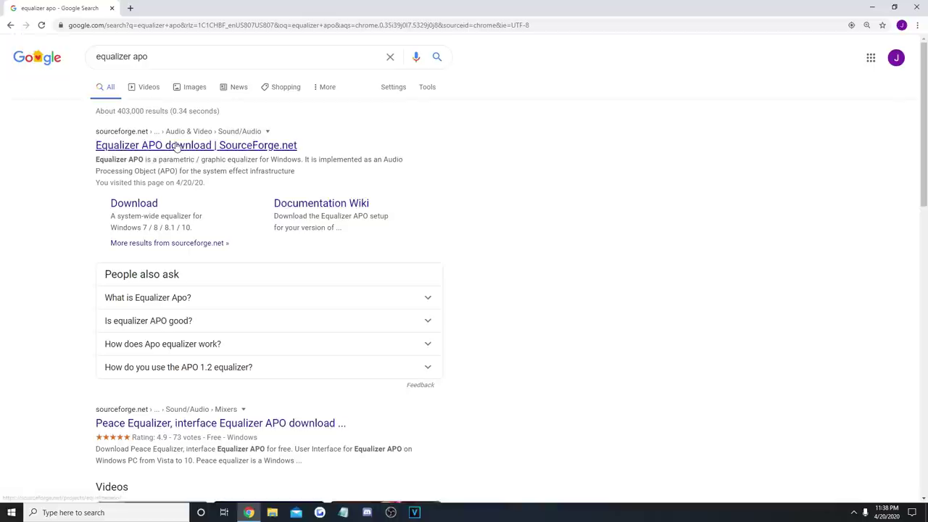
{"action": "left_click", "coordinate": [206, 146]}
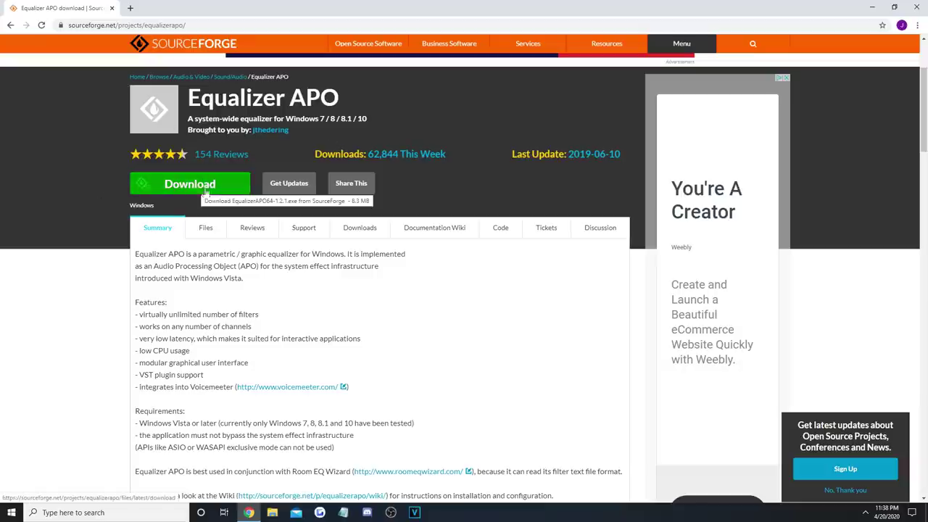
{"action": "left_click", "coordinate": [209, 187]}
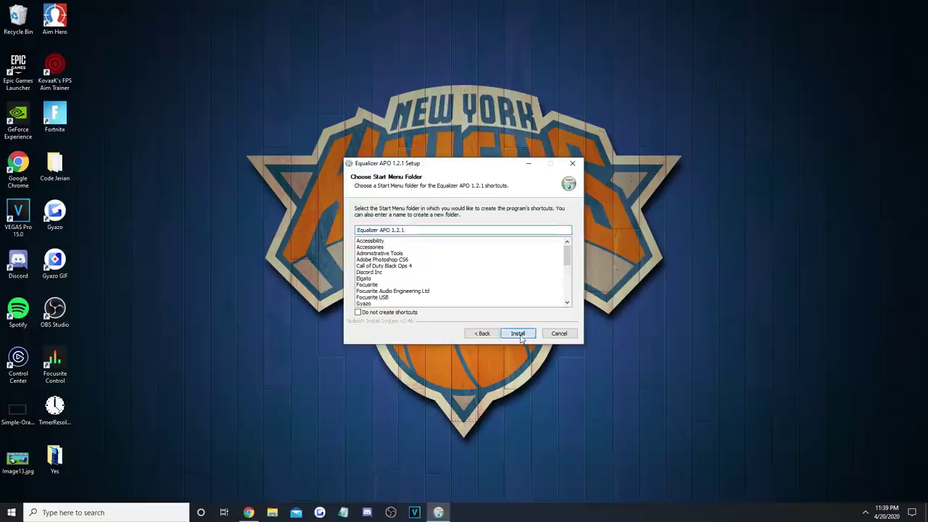
Step: Install Equalizer APO 1.2.1 with Speakers selected as the target playback device
{"action": "left_click", "coordinate": [517, 333]}
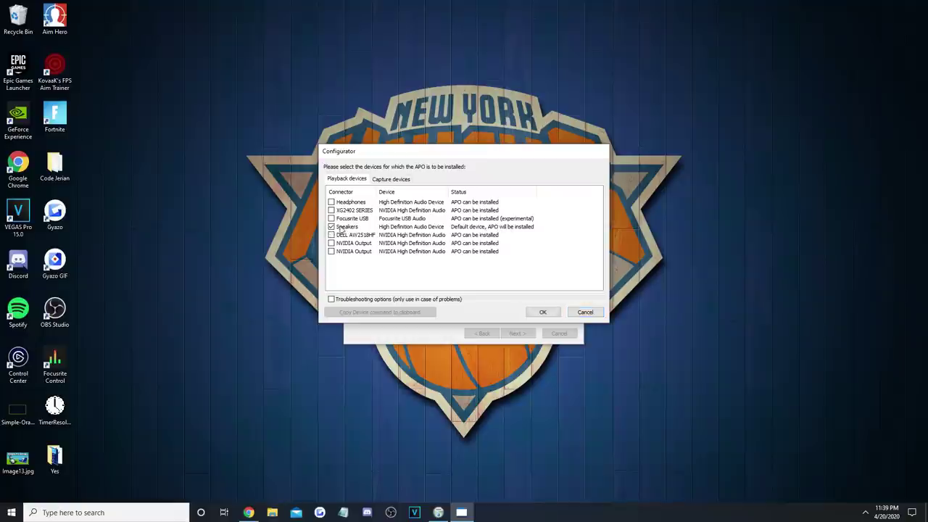
{"action": "key", "text": "Return"}
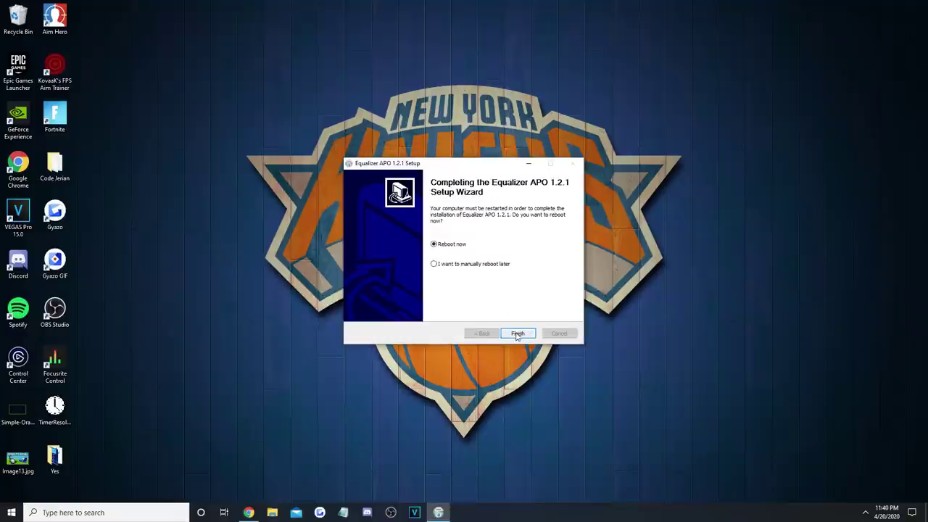
{"action": "left_click", "coordinate": [517, 334]}
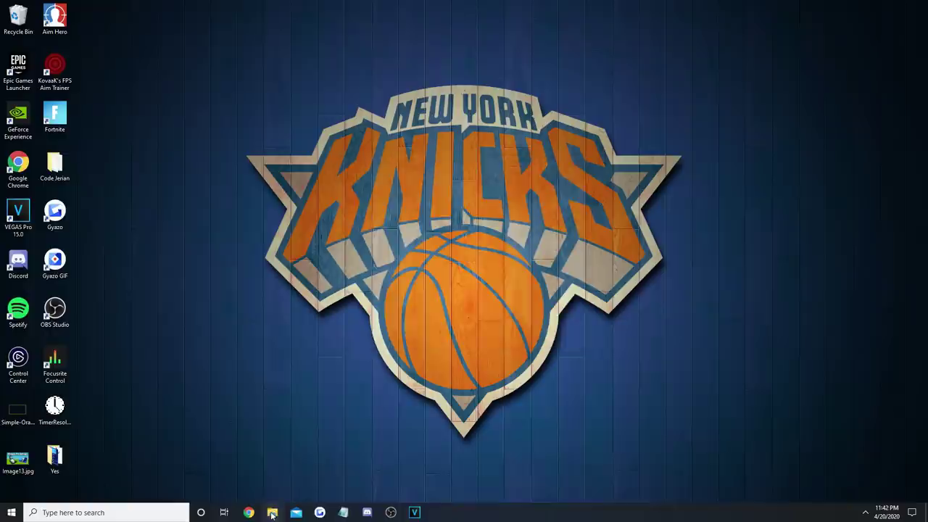
{"action": "left_click", "coordinate": [272, 514]}
Step: Browse to C:\Program Files\EqualizerAPO and launch Editor.exe
{"action": "left_click", "coordinate": [204, 312]}
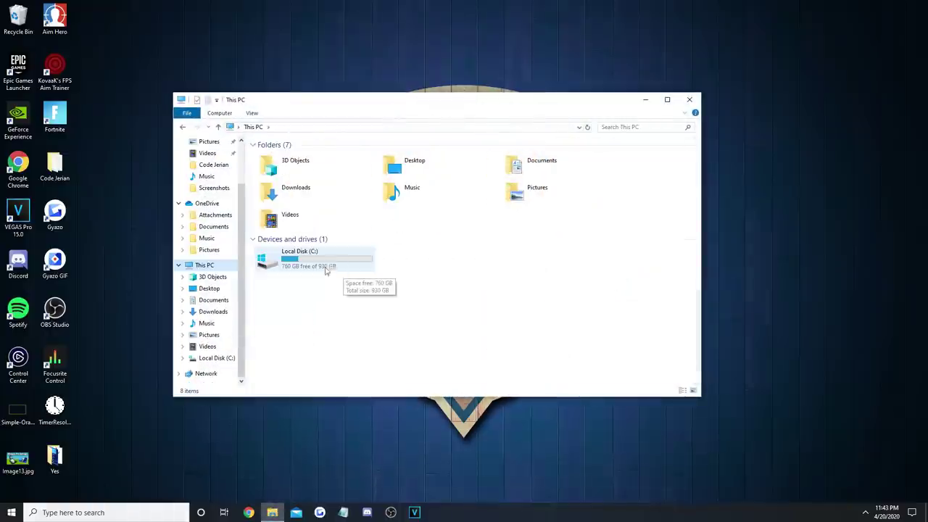
{"action": "left_click", "coordinate": [334, 265]}
{"action": "double_click", "coordinate": [334, 266]}
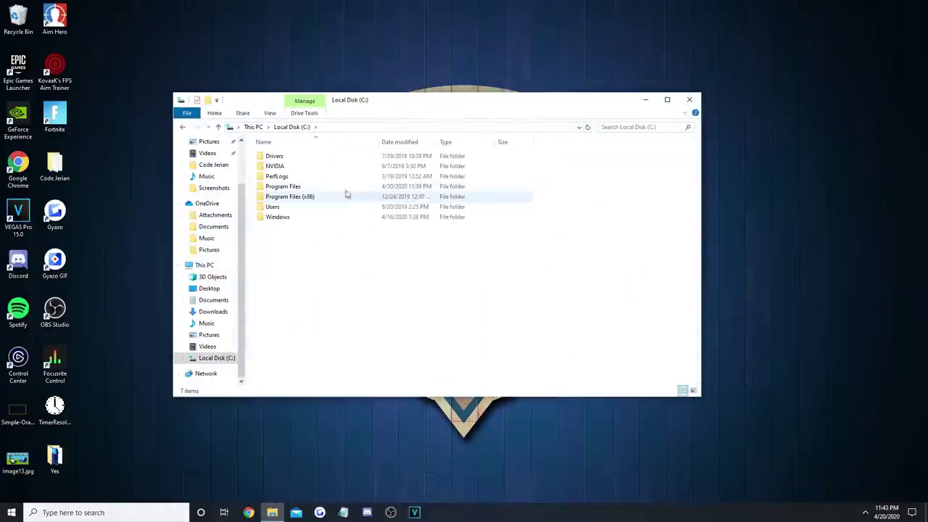
{"action": "double_click", "coordinate": [302, 189]}
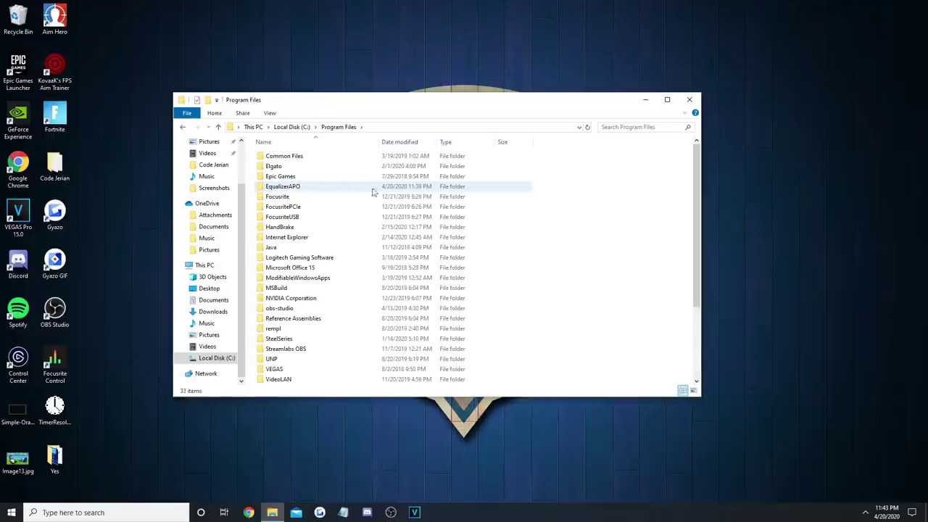
{"action": "double_click", "coordinate": [316, 191]}
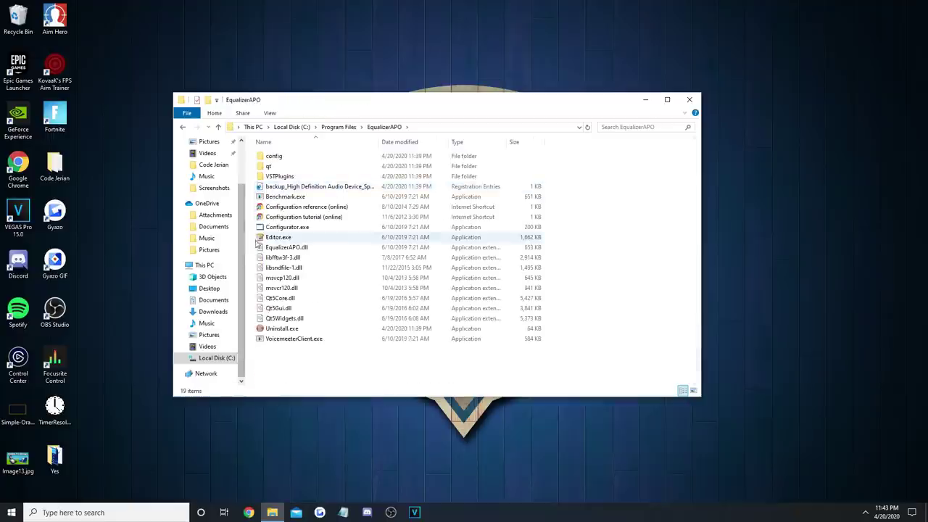
{"action": "double_click", "coordinate": [306, 240]}
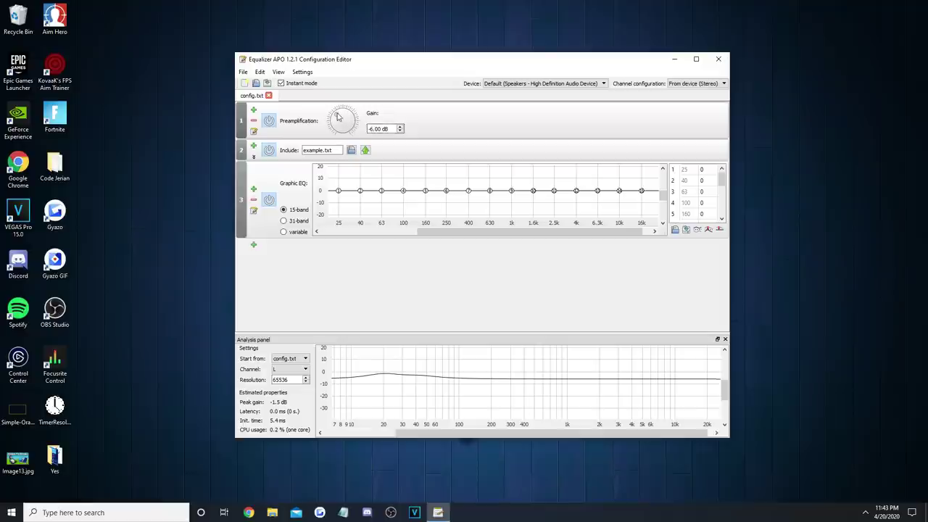
Step: Turn the preamplification gain up from -6.00 dB to 5.80 dB
{"action": "left_click_drag", "start_coordinate": [338, 117], "coordinate": [366, 129]}
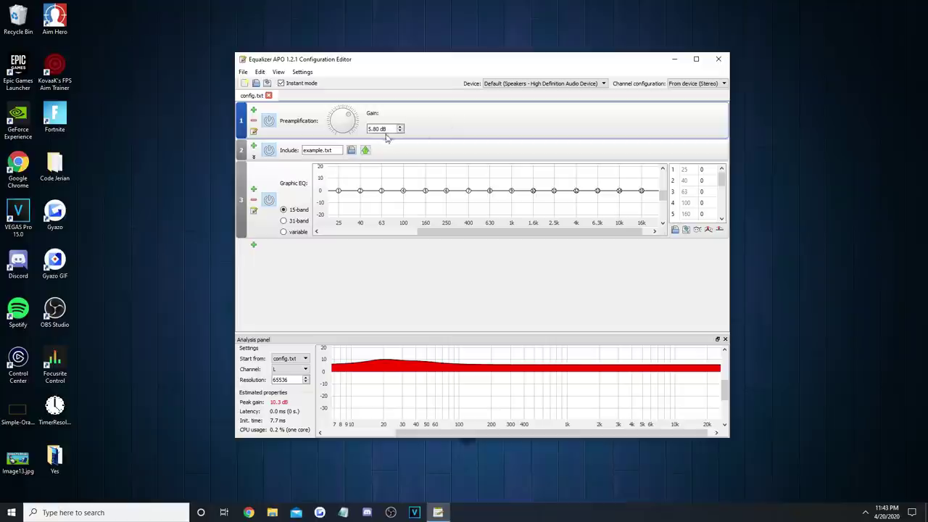
{"action": "left_click", "coordinate": [254, 157]}
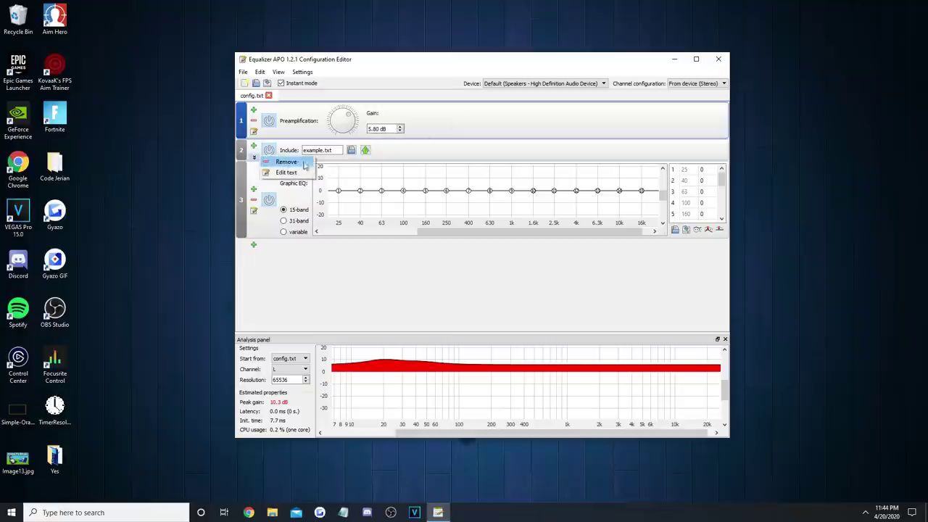
Step: Drop the example.txt include, add 7 dB Loudness correction, and pull down the 2.5k and 400 Hz bands
{"action": "left_click", "coordinate": [286, 162]}
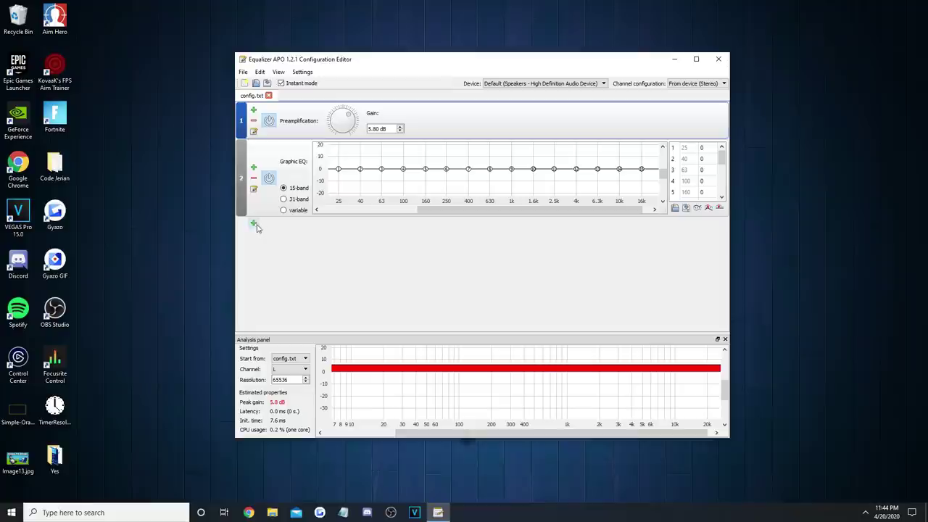
{"action": "left_click", "coordinate": [255, 225]}
{"action": "mouse_move", "coordinate": [312, 289]}
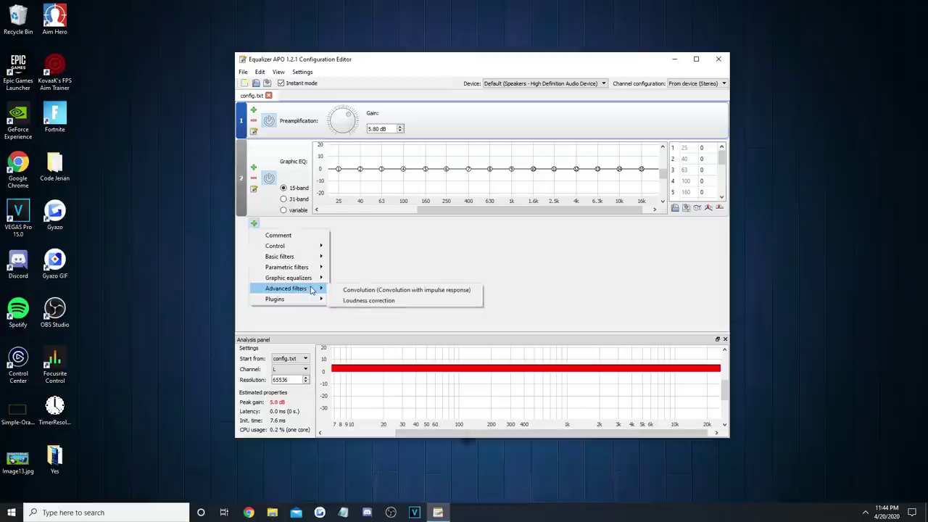
{"action": "left_click", "coordinate": [369, 301]}
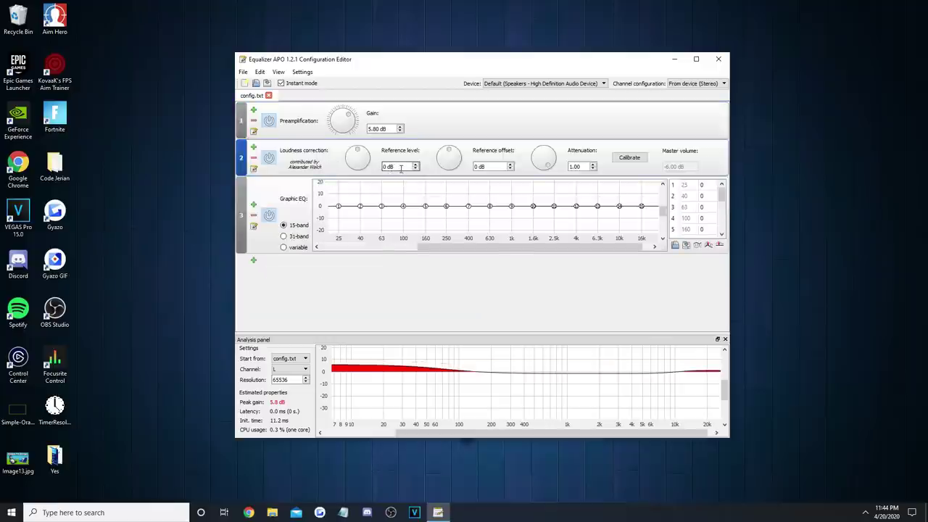
{"action": "left_click_drag", "start_coordinate": [449, 157], "coordinate": [498, 154]}
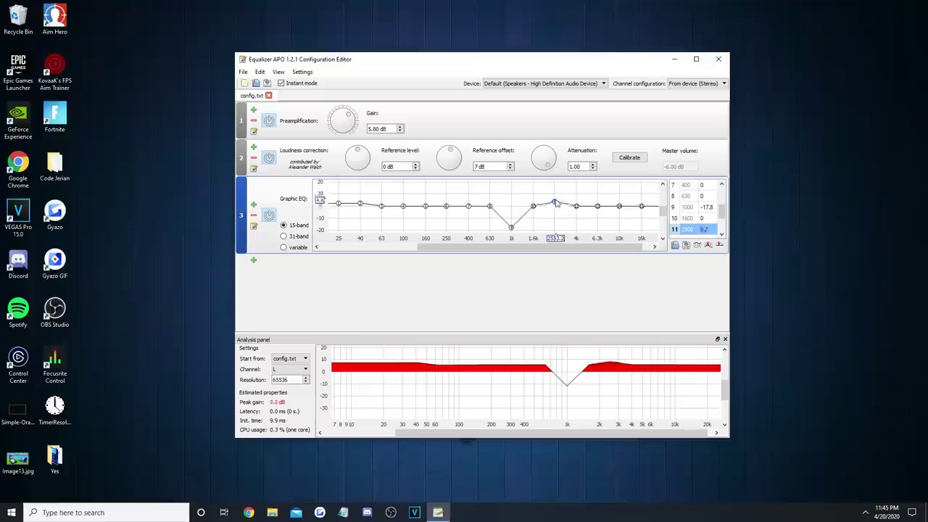
{"action": "left_click_drag", "start_coordinate": [553, 206], "coordinate": [536, 220]}
{"action": "mouse_move", "coordinate": [468, 206]}
{"action": "left_mouse_down"}
{"action": "mouse_move", "coordinate": [469, 190]}
{"action": "mouse_move", "coordinate": [469, 221]}
{"action": "left_mouse_up"}
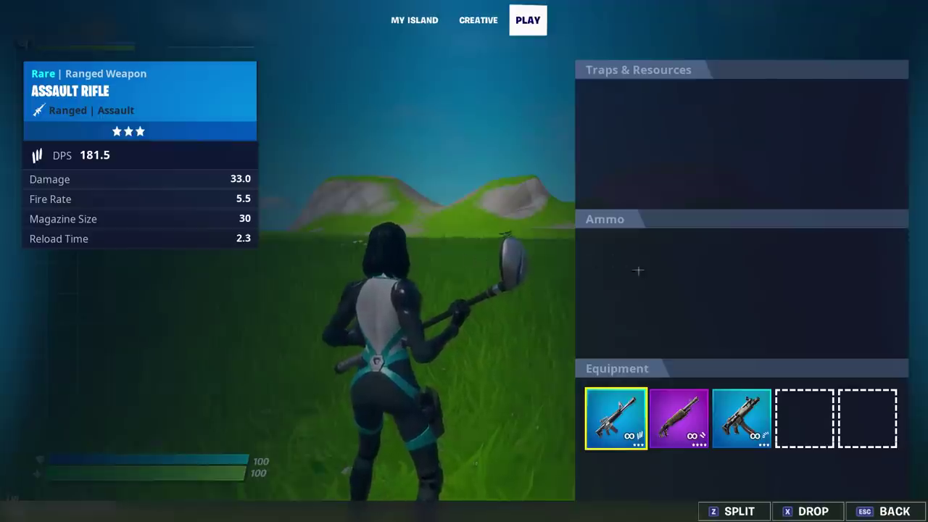
Step: Reorder the assault rifle, shotgun and SMG in the Fortnite equipment slots
{"action": "left_click", "coordinate": [679, 418]}
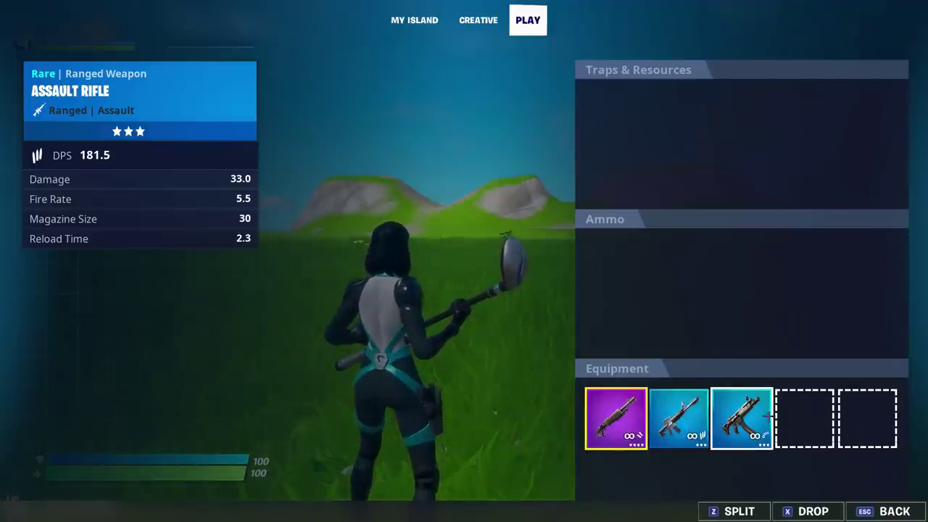
{"action": "left_click", "coordinate": [742, 419]}
{"action": "left_click", "coordinate": [742, 419]}
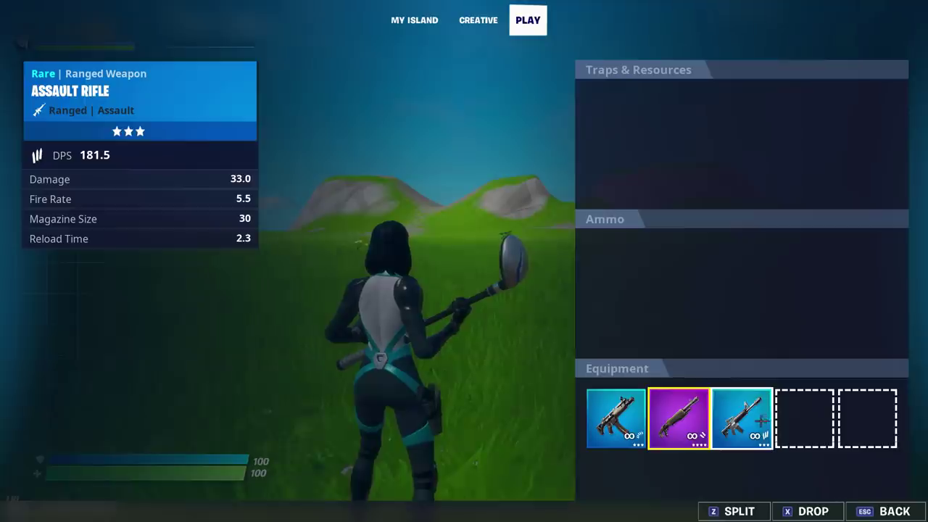
{"action": "left_click", "coordinate": [616, 418]}
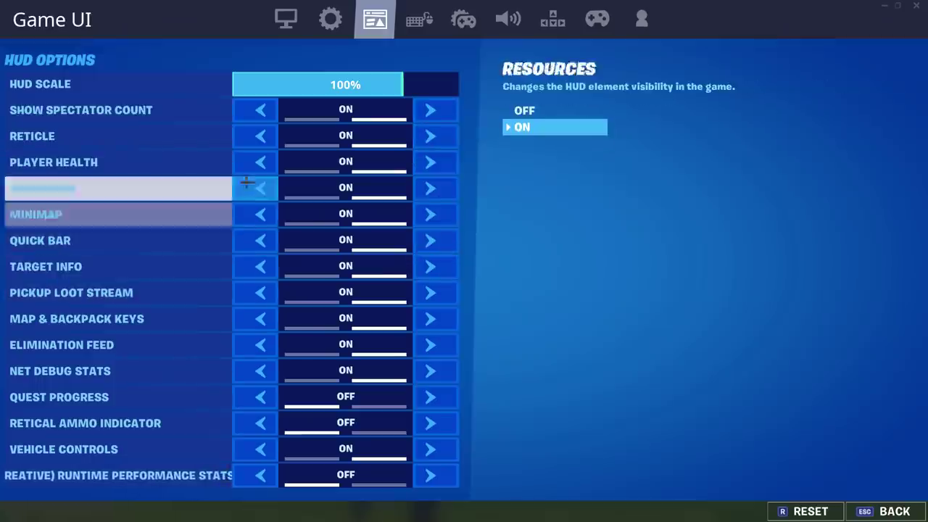
Step: Show the top of Controller Options and move focus up to Controller Auto-Run
{"action": "left_click", "coordinate": [426, 20]}
{"action": "left_click", "coordinate": [463, 20]}
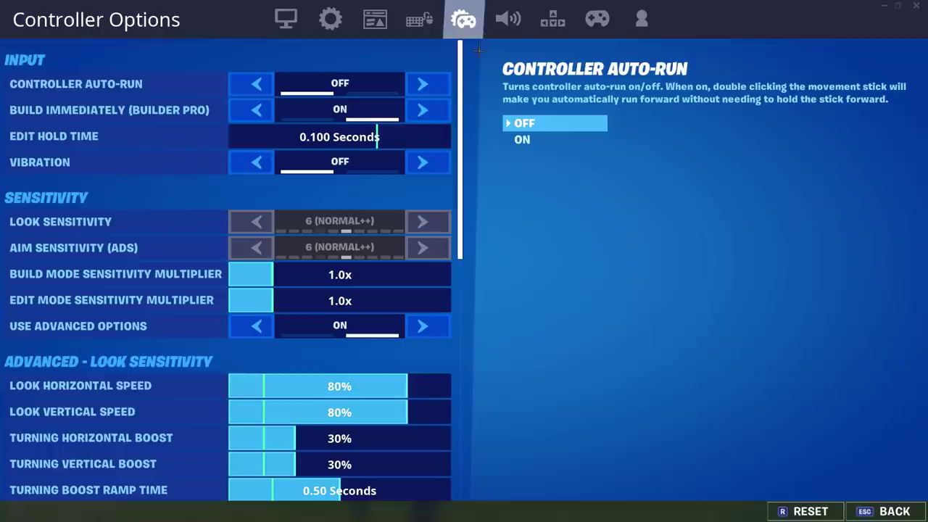
{"action": "left_click_drag", "start_coordinate": [460, 120], "coordinate": [459, 167]}
{"action": "left_click", "coordinate": [507, 20]}
{"action": "left_click", "coordinate": [464, 19]}
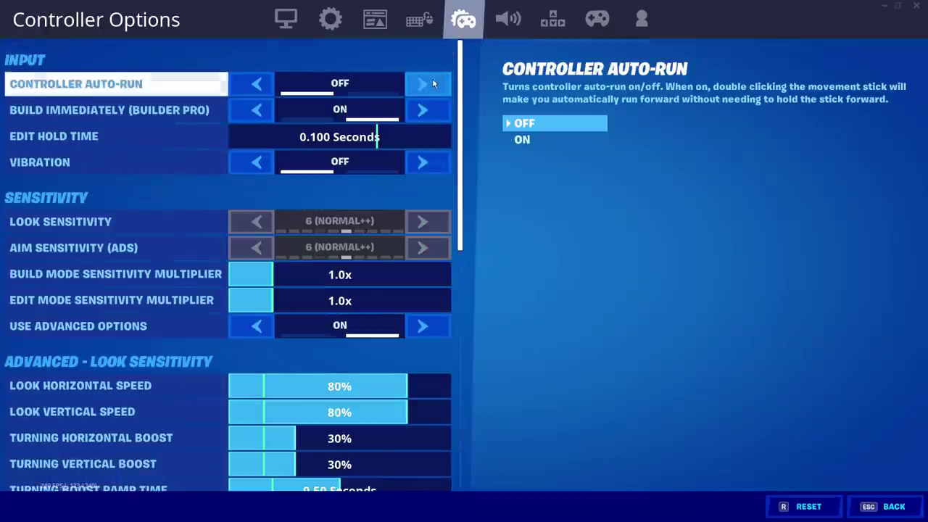
{"action": "key", "text": "Up"}
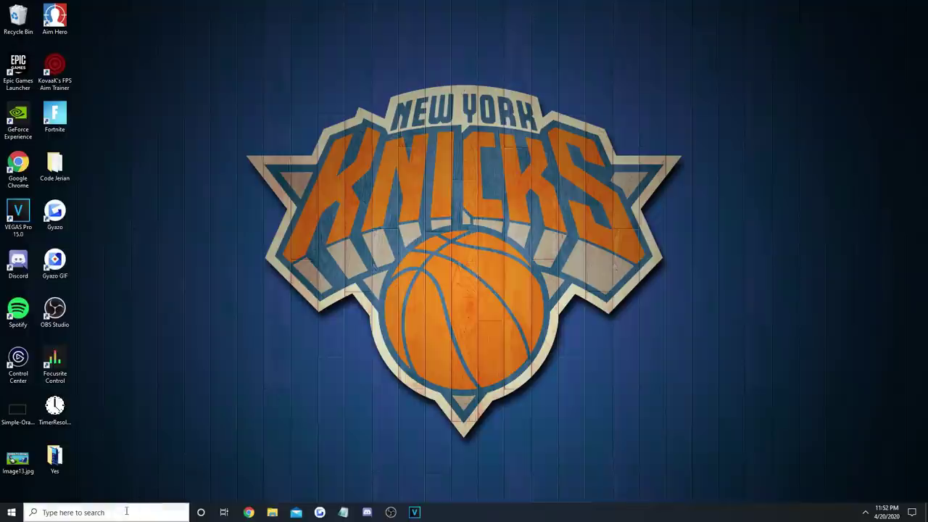
Step: Search 'mouse settings' and open the Pointers tab of Mouse Properties
{"action": "left_click", "coordinate": [126, 512]}
{"action": "type", "text": "mo"}
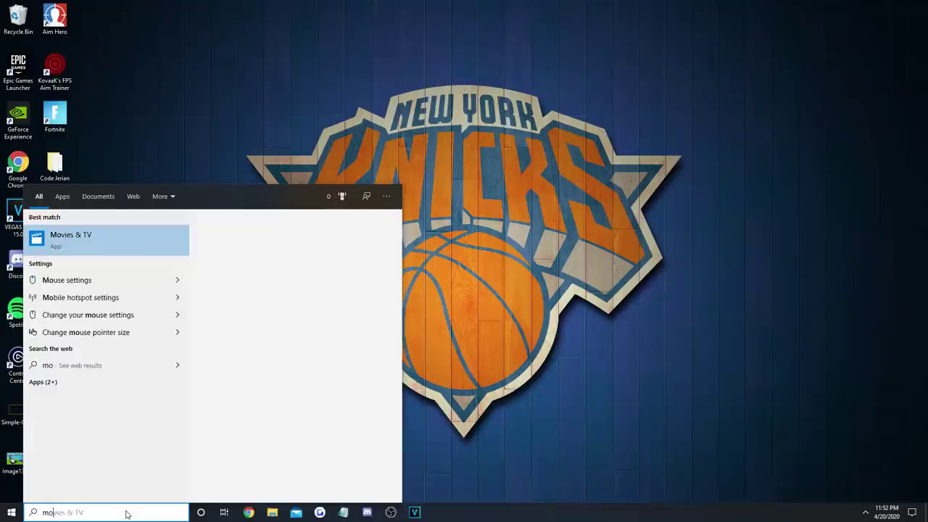
{"action": "type", "text": "use settings"}
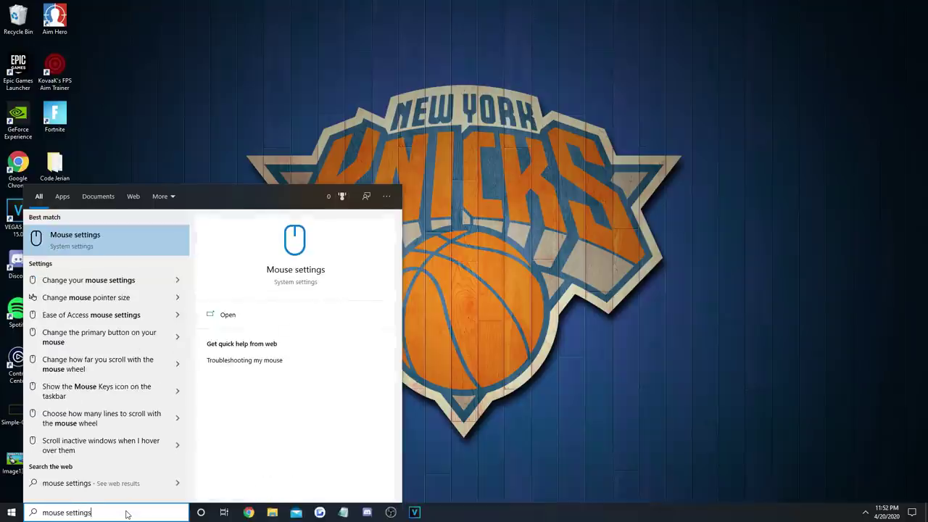
{"action": "left_click", "coordinate": [127, 242]}
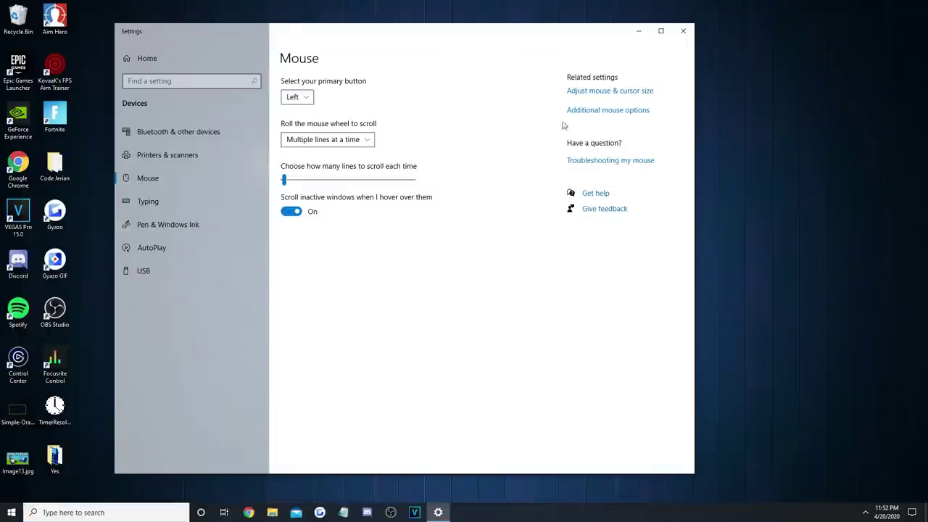
{"action": "left_click", "coordinate": [602, 111]}
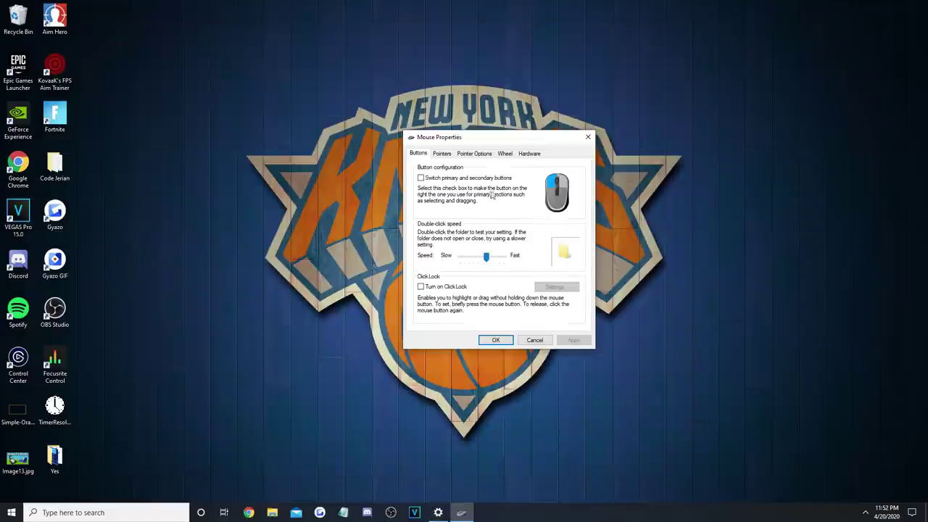
{"action": "left_click", "coordinate": [440, 155]}
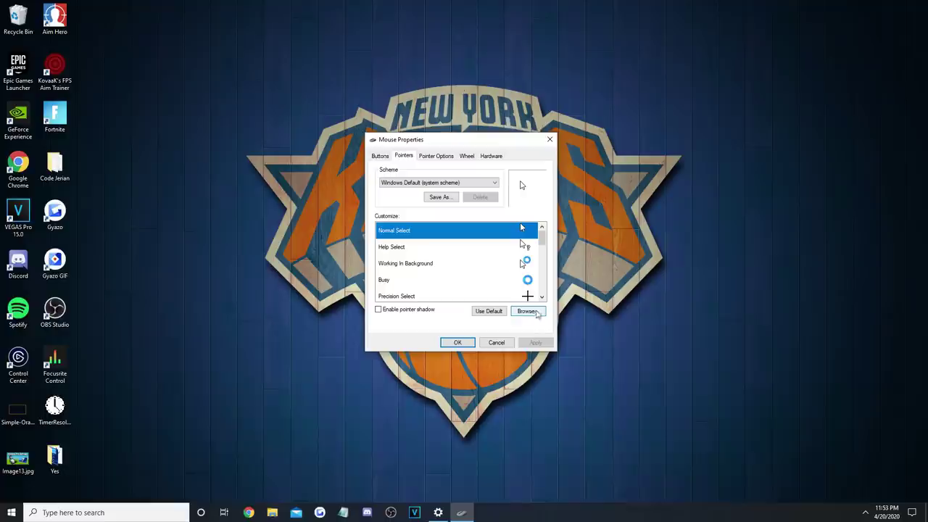
Step: Browse the cursor files and set cross_im.cur as the Normal Select pointer
{"action": "left_click", "coordinate": [525, 311]}
{"action": "scroll", "coordinate": [488, 211], "scroll_direction": "down", "scroll_amount": 10}
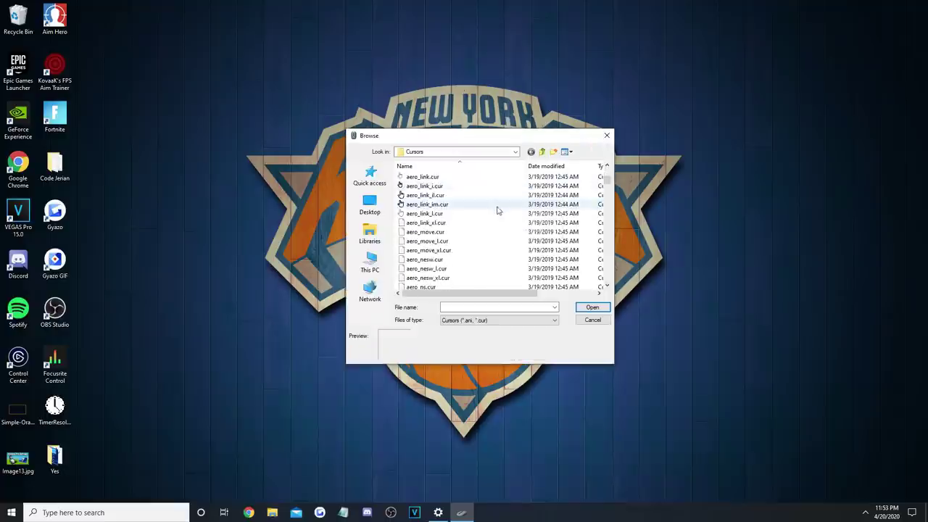
{"action": "scroll", "coordinate": [488, 211], "scroll_direction": "down", "scroll_amount": 12}
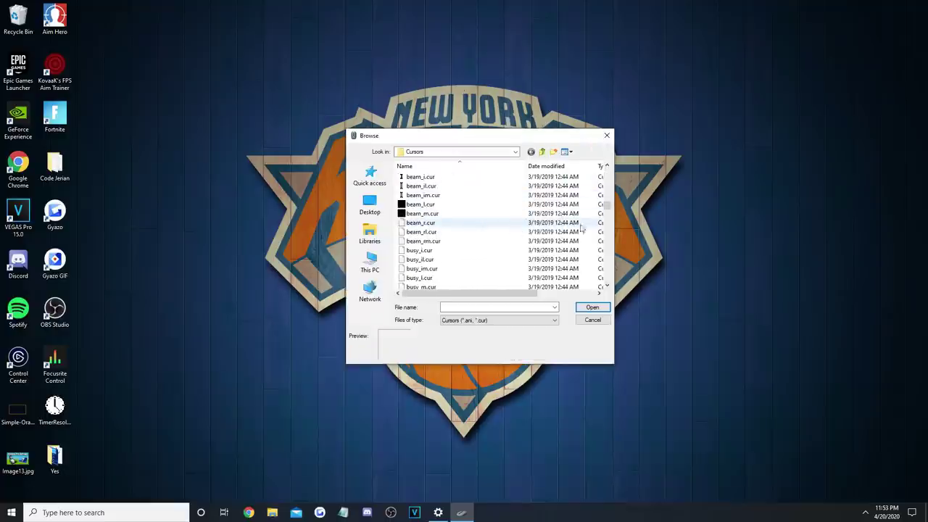
{"action": "scroll", "coordinate": [611, 208], "scroll_direction": "down", "scroll_amount": 4}
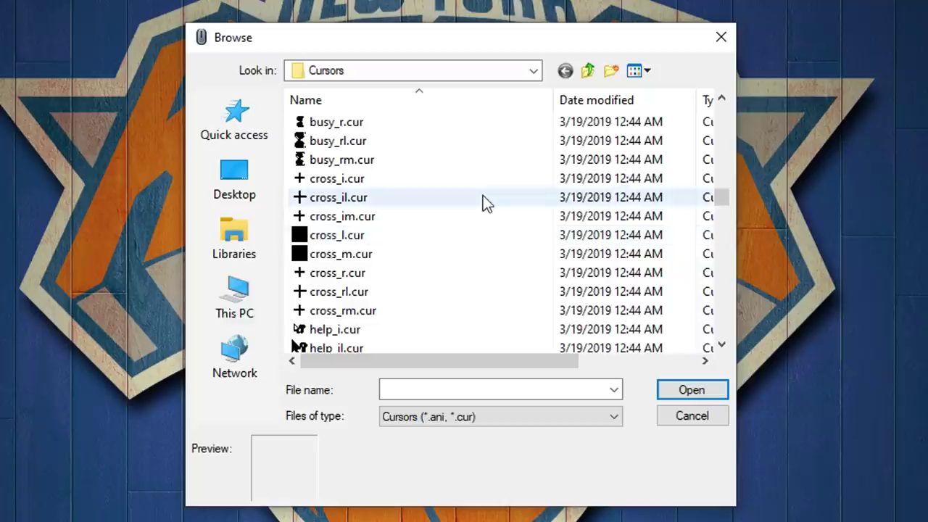
{"action": "left_click", "coordinate": [365, 197]}
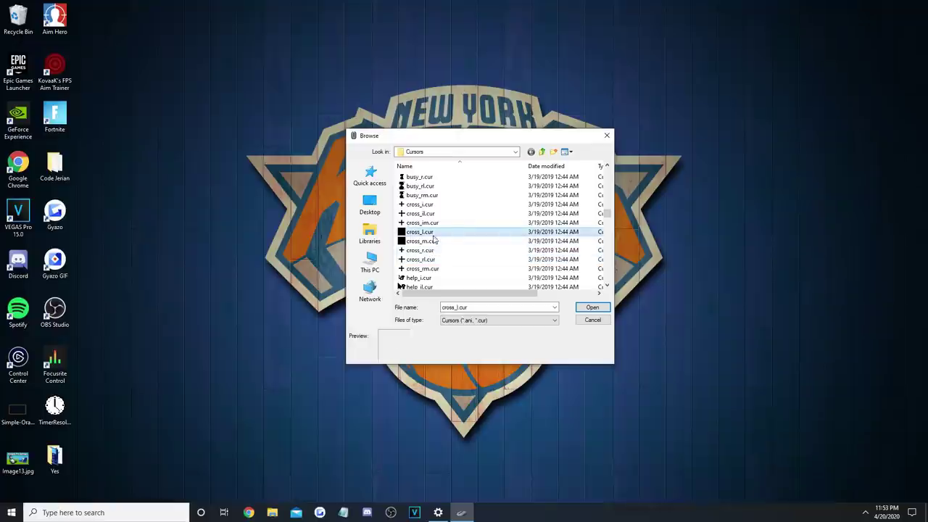
{"action": "left_click", "coordinate": [364, 217]}
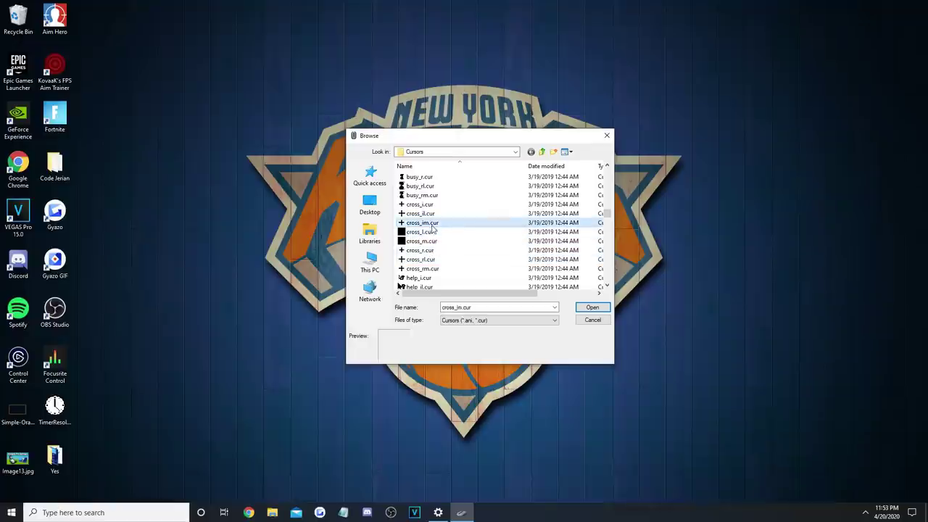
{"action": "double_click", "coordinate": [420, 209]}
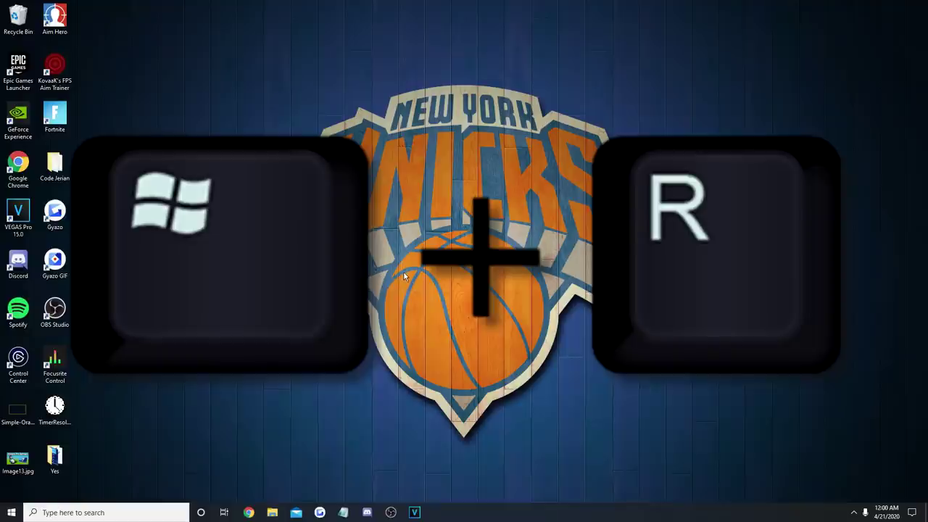
Step: Run %localappdata% and go to FortniteGame > Saved > Config > WindowsClient
{"action": "key", "text": "super+r"}
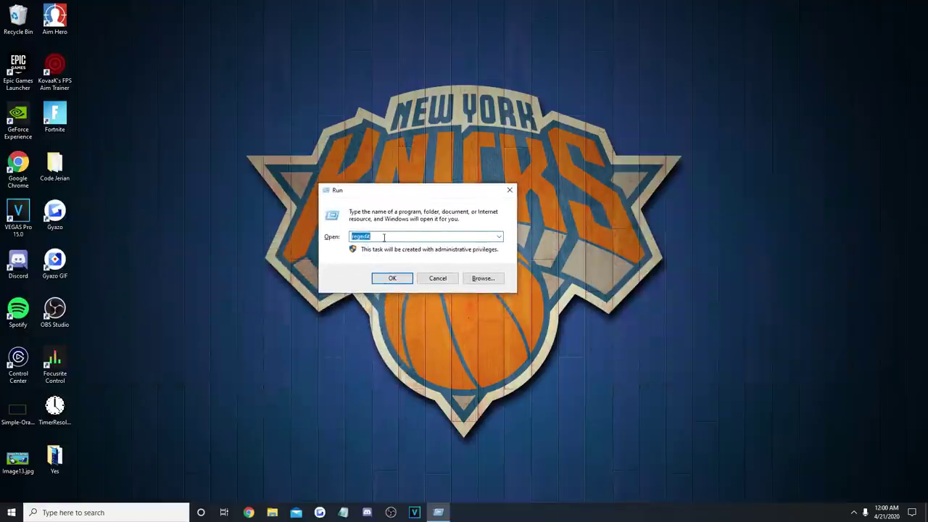
{"action": "type", "text": "%local"}
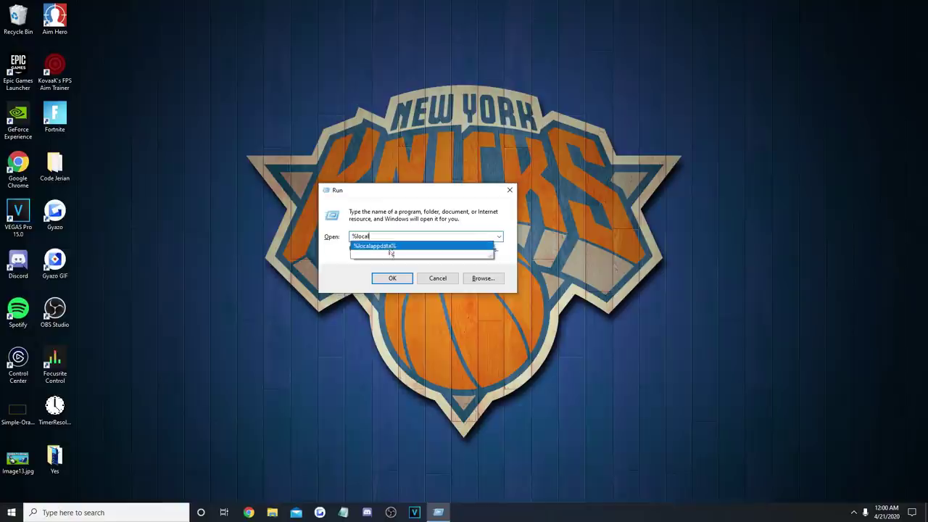
{"action": "left_click", "coordinate": [388, 252]}
{"action": "key", "text": "Return"}
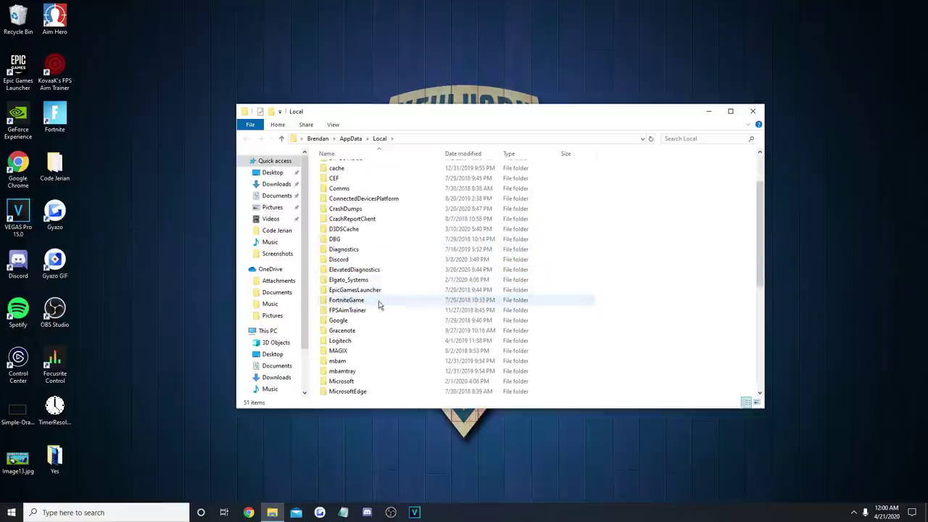
{"action": "double_click", "coordinate": [379, 301]}
{"action": "double_click", "coordinate": [356, 168]}
{"action": "double_click", "coordinate": [375, 178]}
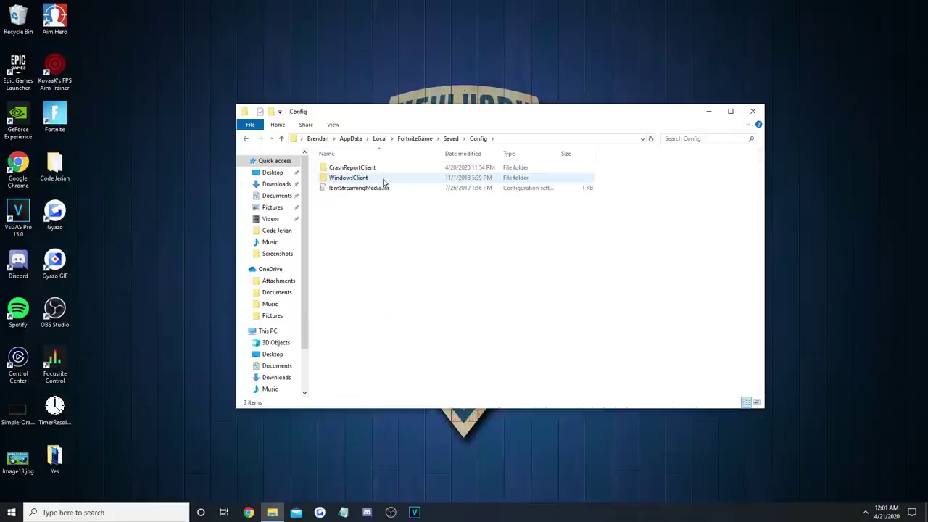
{"action": "double_click", "coordinate": [401, 181]}
Step: Check the file properties of GameUserSettings.ini, then bring up its context menu again
{"action": "left_click", "coordinate": [359, 250]}
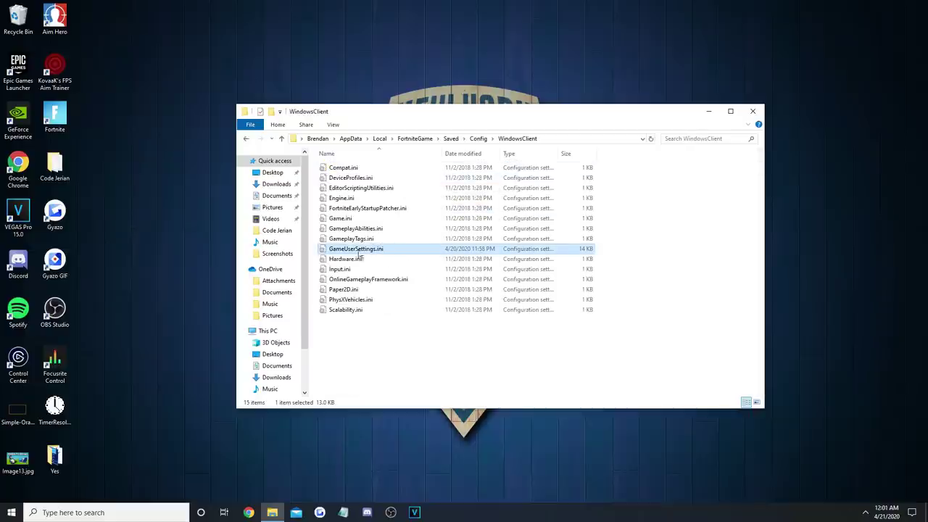
{"action": "right_click", "coordinate": [380, 249]}
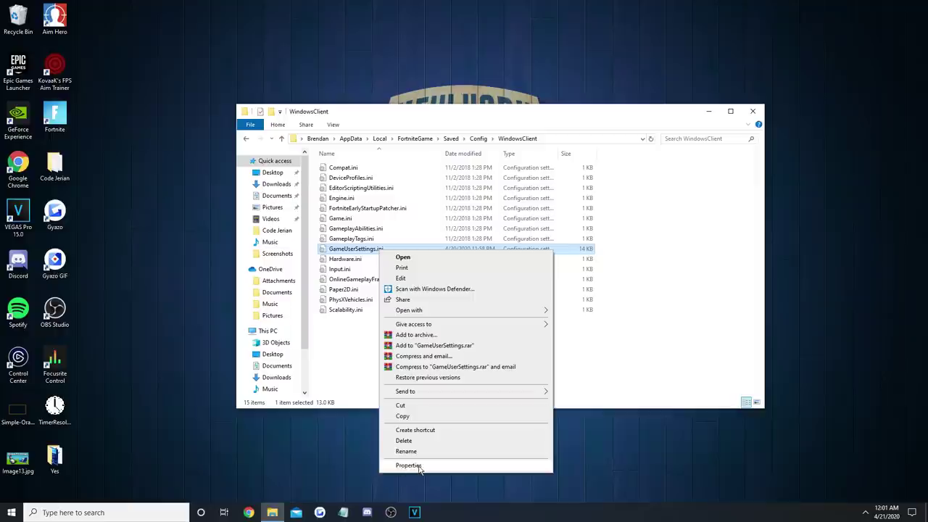
{"action": "left_click", "coordinate": [408, 466]}
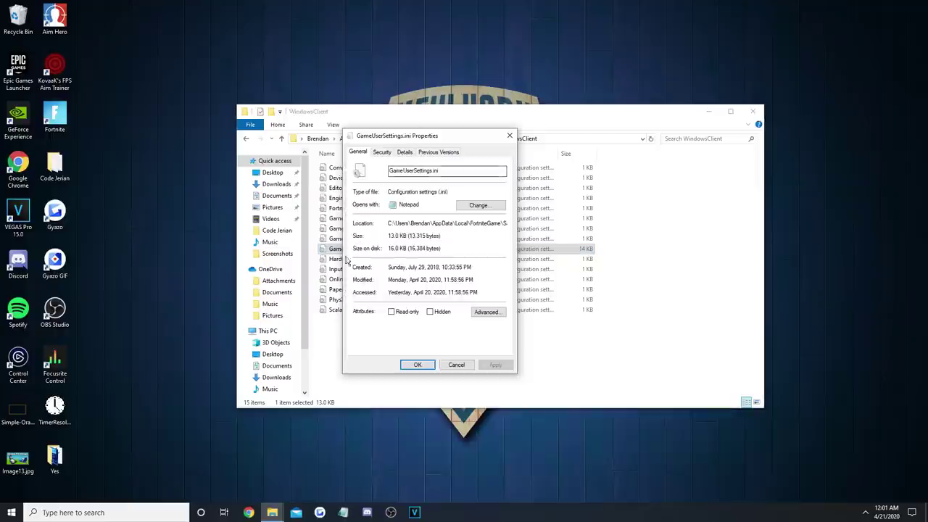
{"action": "key", "text": "Escape"}
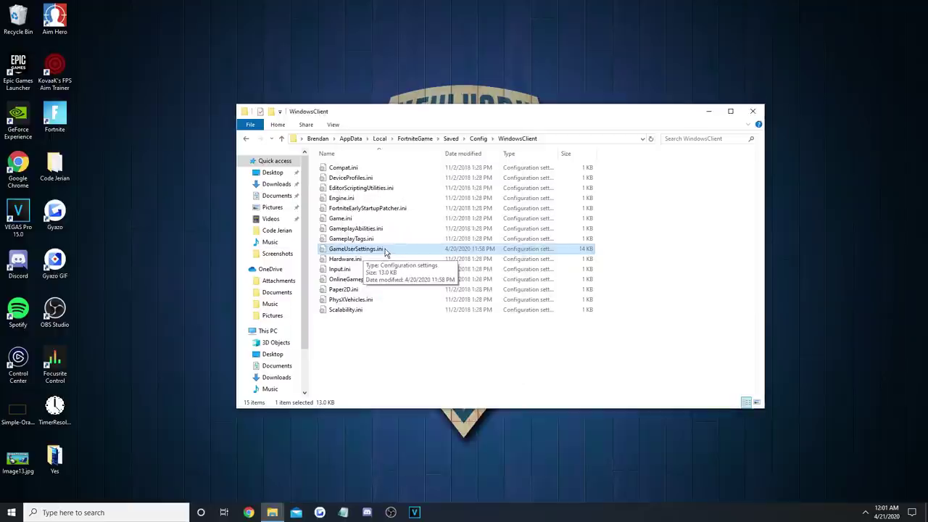
{"action": "right_click", "coordinate": [385, 250]}
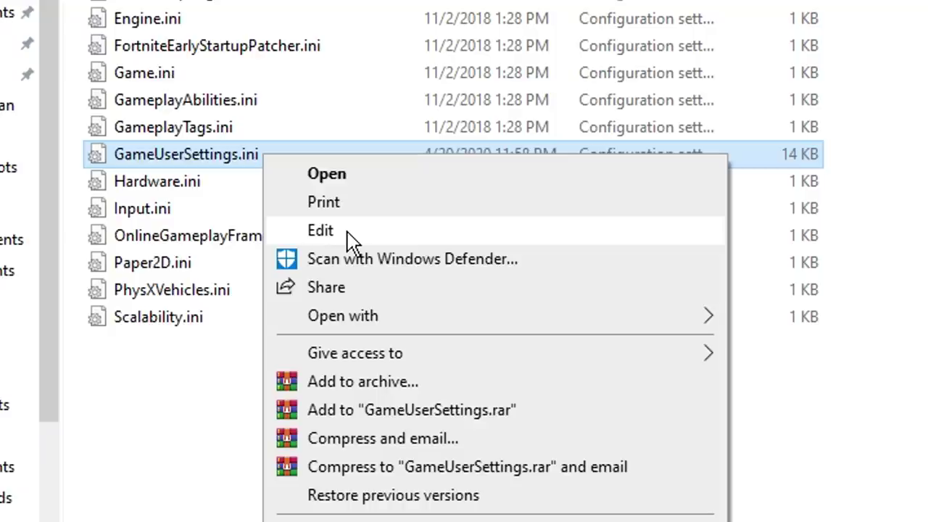
Step: Open GameUserSettings.ini in Notepad and change sg.ShadingQuality from 3 to 0
{"action": "left_click", "coordinate": [351, 239]}
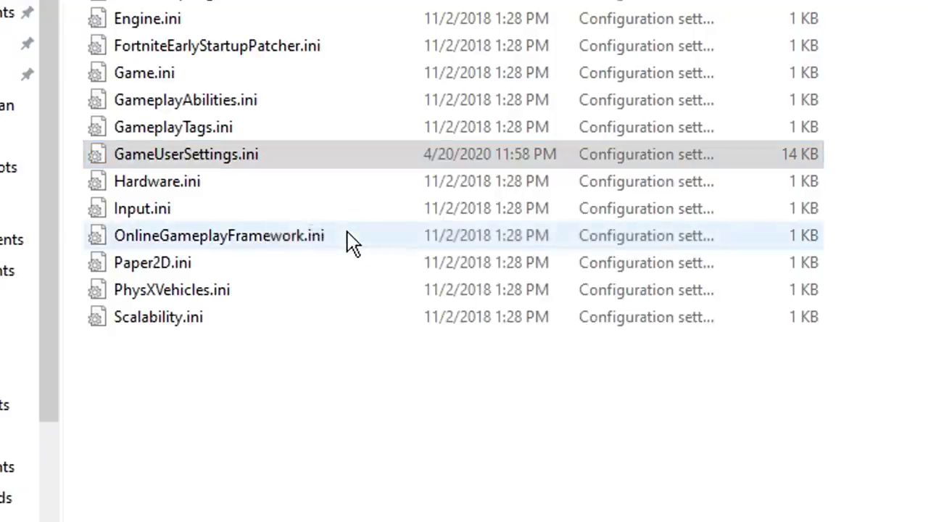
{"action": "scroll", "coordinate": [422, 156], "scroll_direction": "down", "scroll_amount": 10}
{"action": "scroll", "coordinate": [423, 155], "scroll_direction": "down", "scroll_amount": 7}
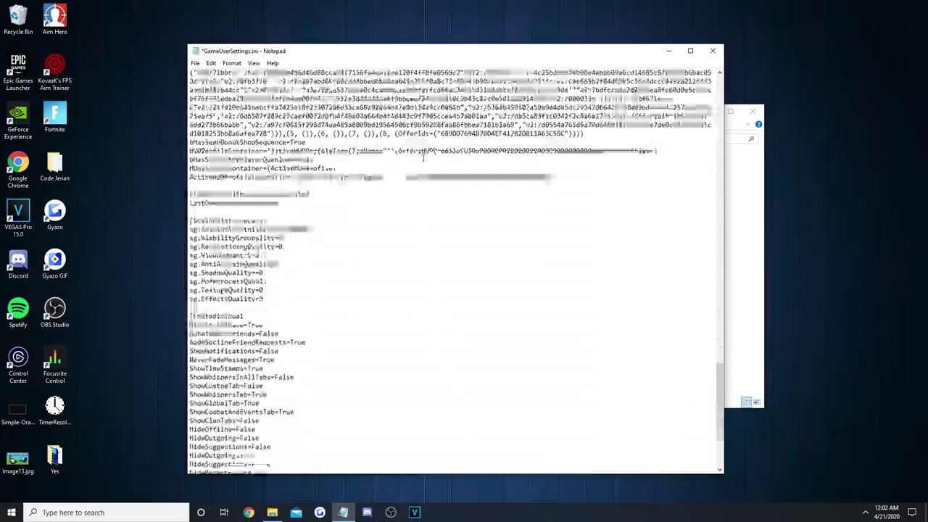
{"action": "left_click_drag", "start_coordinate": [268, 248], "coordinate": [185, 250]}
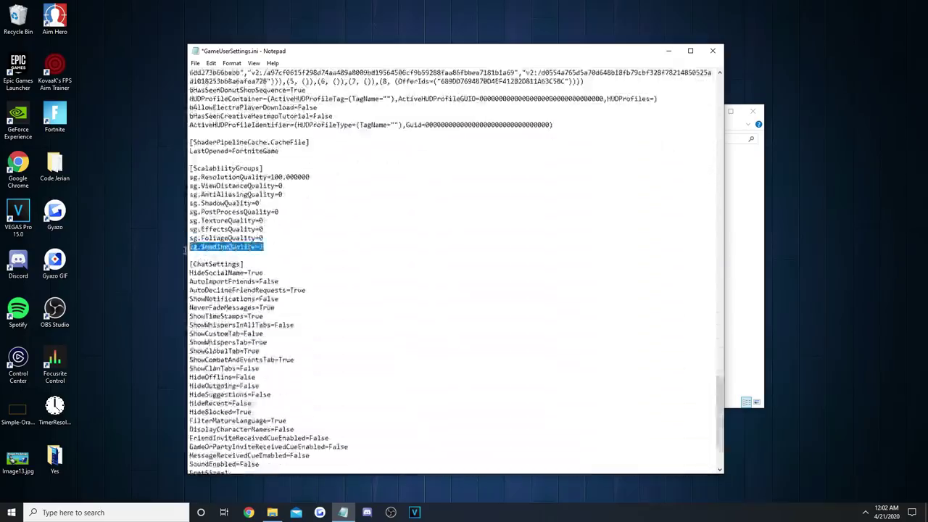
{"action": "left_click", "coordinate": [232, 248]}
{"action": "left_click", "coordinate": [274, 250]}
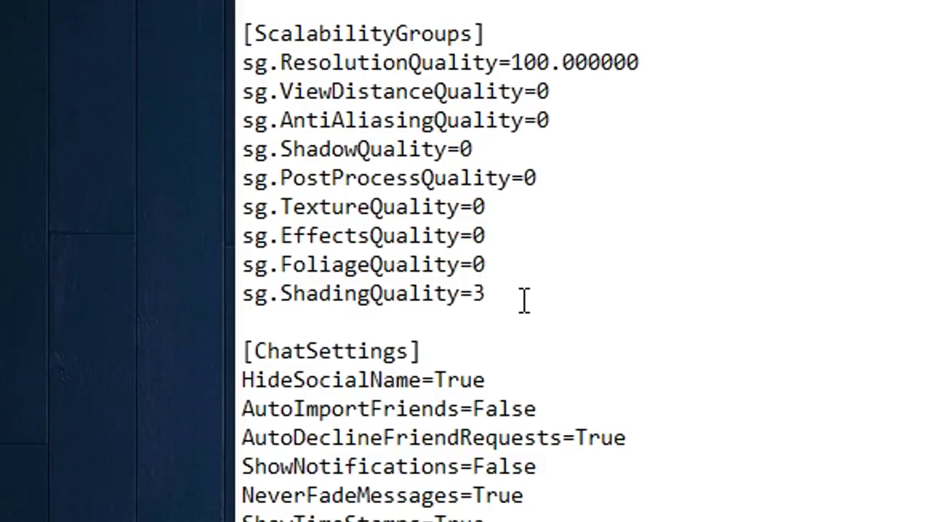
{"action": "type", "text": "0"}
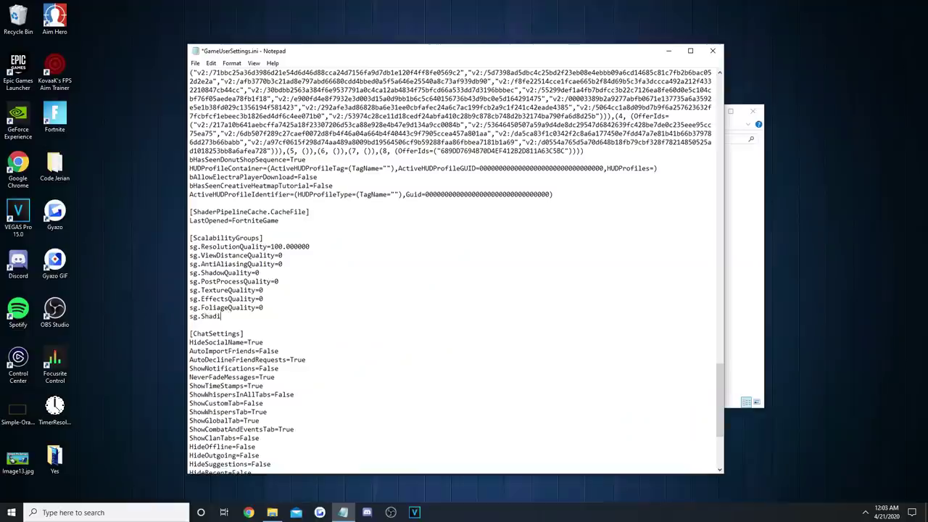
{"action": "type", "text": "ngQuality=0"}
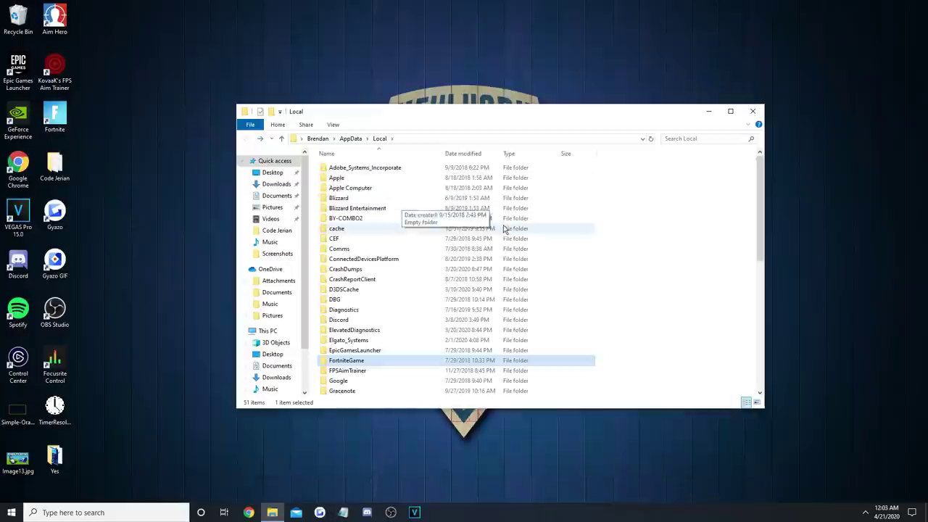
{"action": "scroll", "coordinate": [385, 240], "scroll_direction": "down", "scroll_amount": 3}
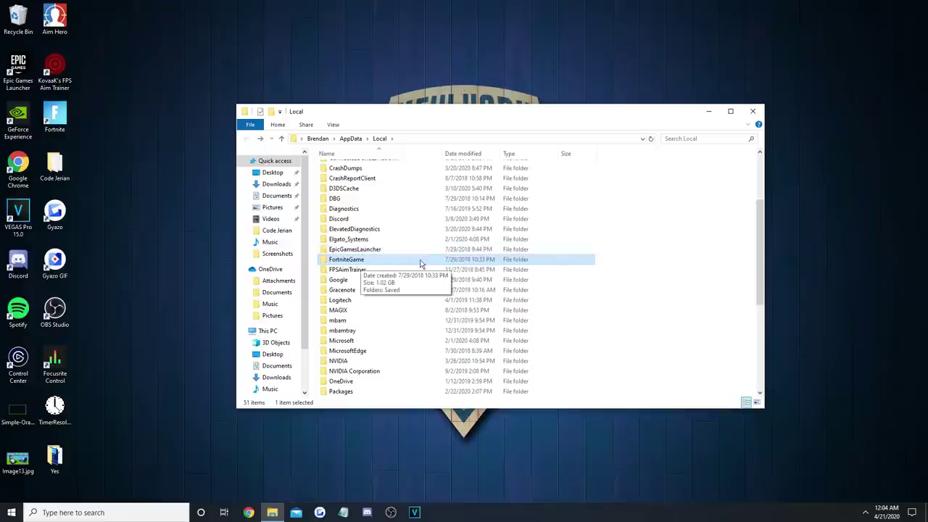
Step: Rename the FortniteGame folder in AppData\Local to FortniteGame1
{"action": "right_click", "coordinate": [399, 259]}
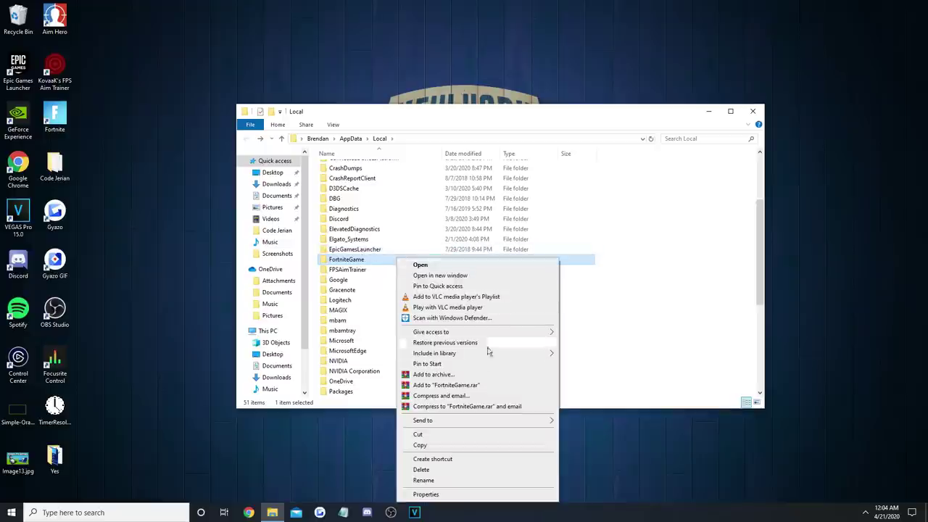
{"action": "left_click", "coordinate": [425, 481]}
{"action": "left_click", "coordinate": [374, 260]}
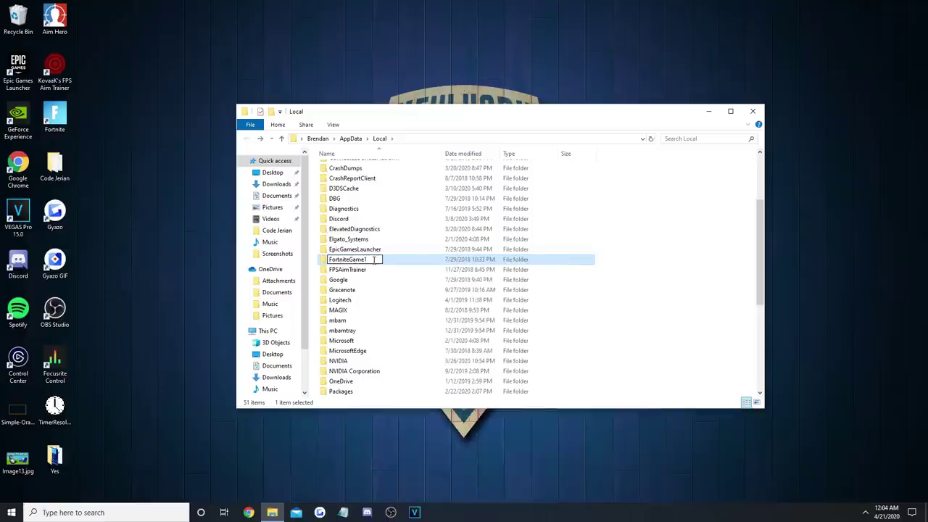
{"action": "key", "text": "Return"}
Step: Return to GameUserSettings.ini in Notepad and scroll to the sg.ShadingQuality=0 line
{"action": "left_click", "coordinate": [342, 513]}
{"action": "scroll", "coordinate": [714, 244], "scroll_direction": "down", "scroll_amount": 10}
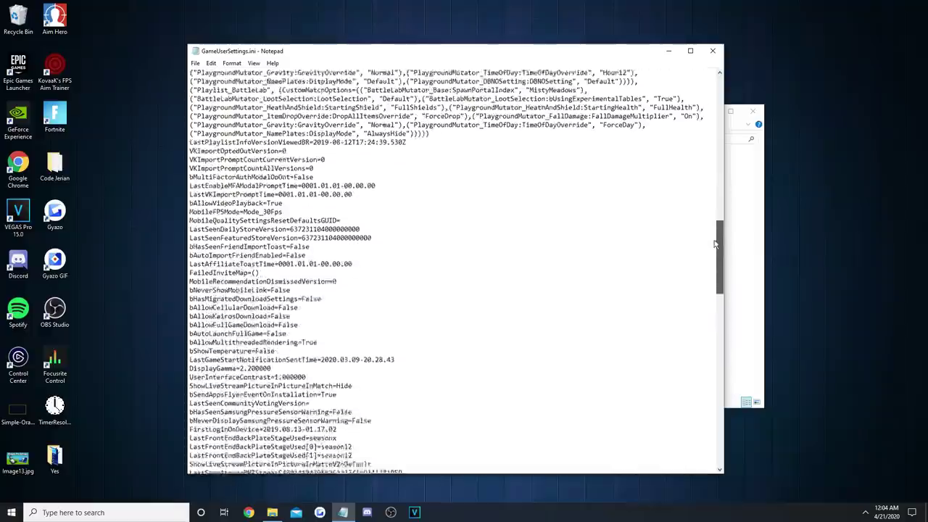
{"action": "left_click_drag", "start_coordinate": [715, 244], "coordinate": [718, 378]}
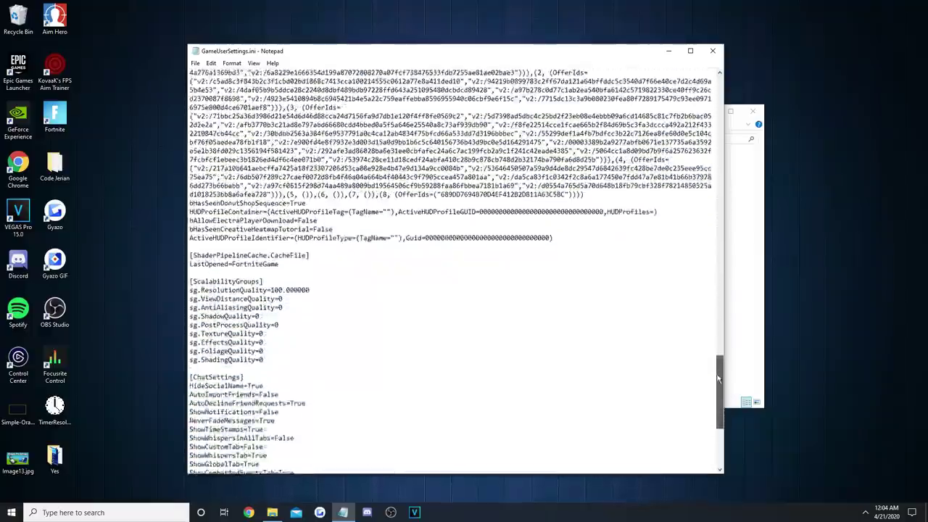
{"action": "left_click_drag", "start_coordinate": [269, 363], "coordinate": [200, 365]}
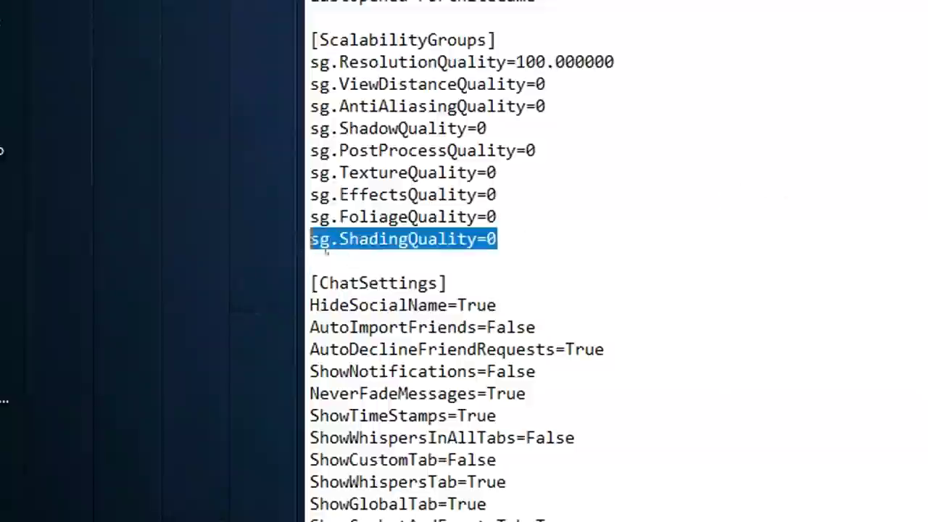
{"action": "left_click", "coordinate": [326, 250]}
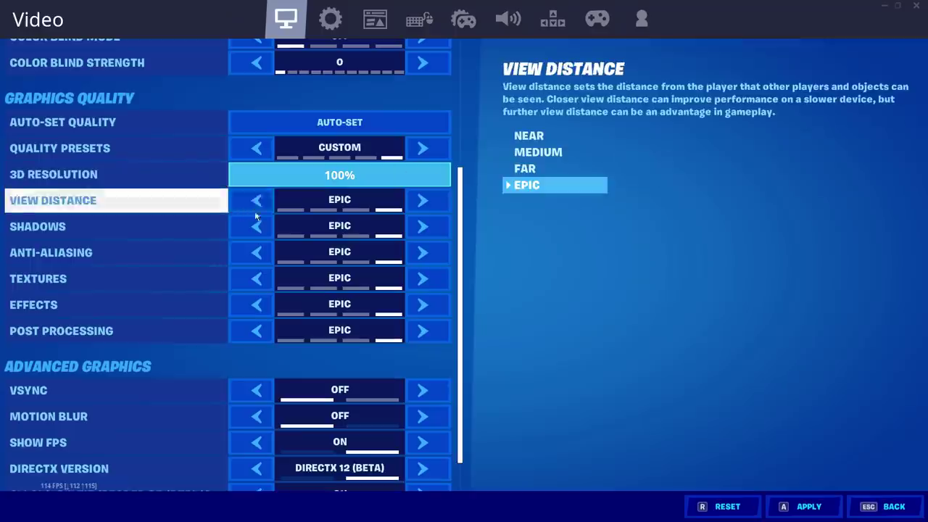
Step: Step View Distance down from Epic to Near and Shadows from Epic to Off, and lower Anti-Aliasing
{"action": "left_click", "coordinate": [255, 203]}
{"action": "left_click", "coordinate": [255, 203]}
{"action": "left_click", "coordinate": [255, 225]}
{"action": "left_click", "coordinate": [256, 225]}
{"action": "left_click", "coordinate": [255, 225]}
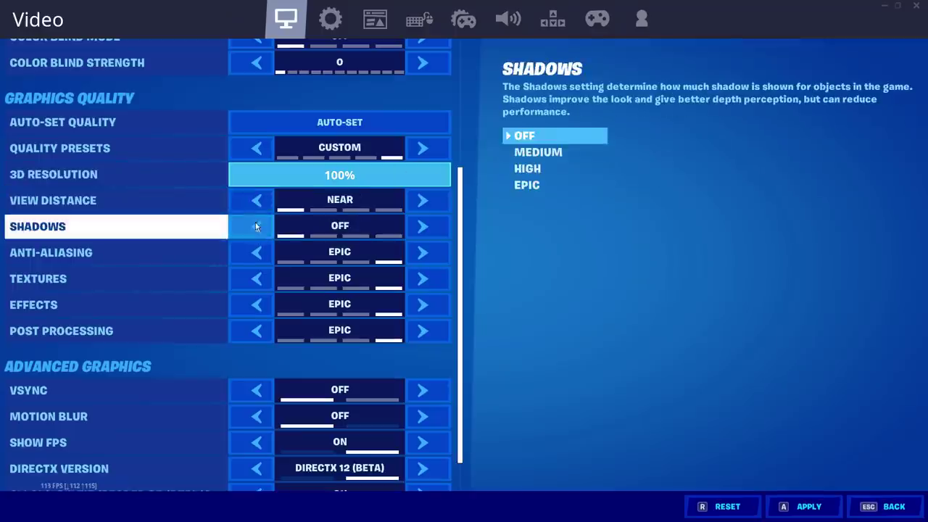
{"action": "left_click", "coordinate": [257, 251]}
{"action": "left_click", "coordinate": [258, 249]}
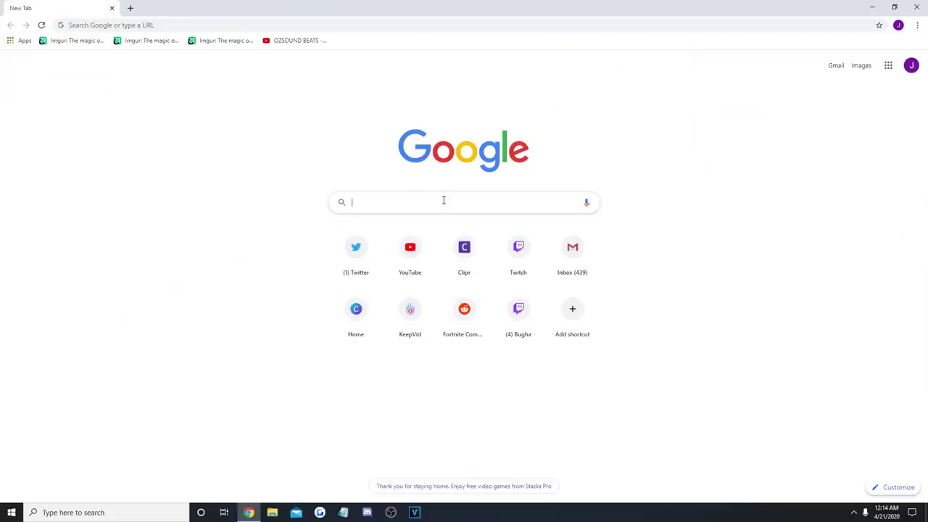
Step: Search 'nvidia inspector', open the Guru3D result, and scroll to its download links
{"action": "type", "text": "n"}
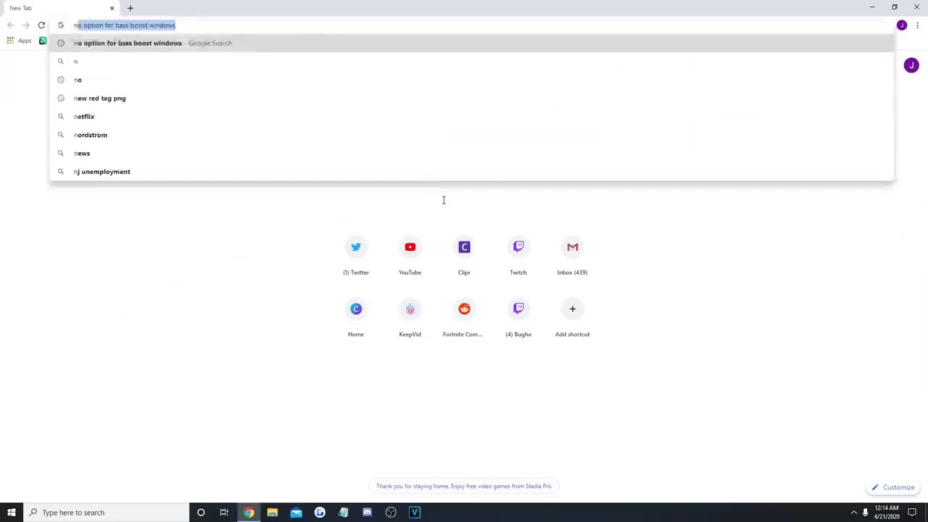
{"action": "type", "text": "vidia inspector"}
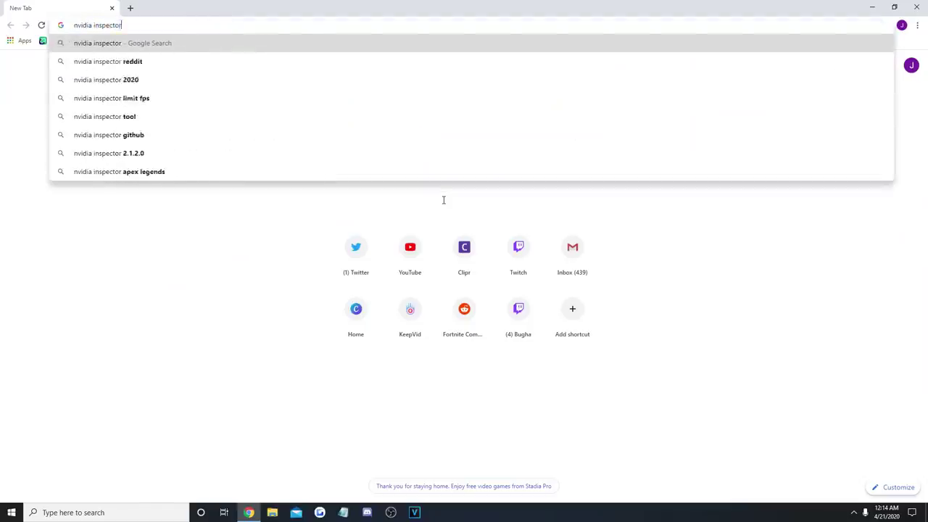
{"action": "key", "text": "Return"}
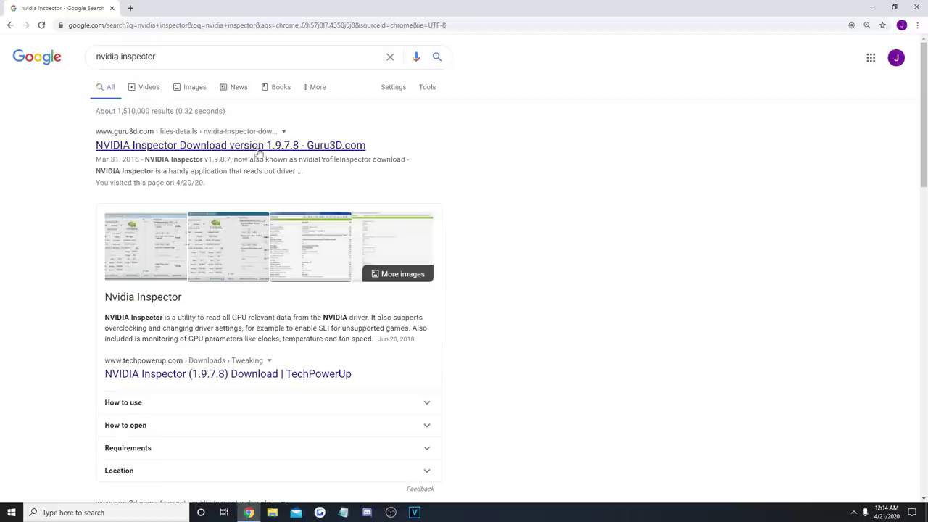
{"action": "left_click", "coordinate": [251, 147]}
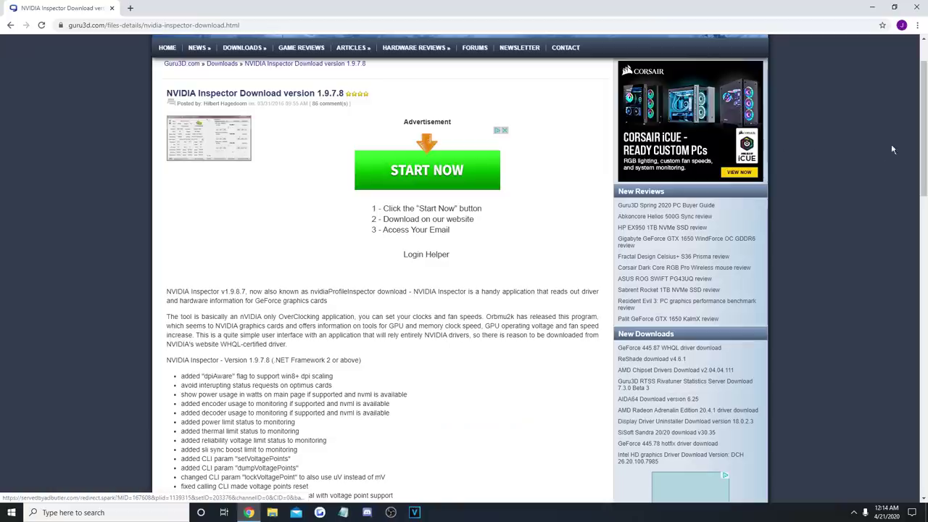
{"action": "scroll", "coordinate": [464, 268], "scroll_direction": "down", "scroll_amount": 2}
{"action": "scroll", "coordinate": [209, 319], "scroll_direction": "down", "scroll_amount": 7}
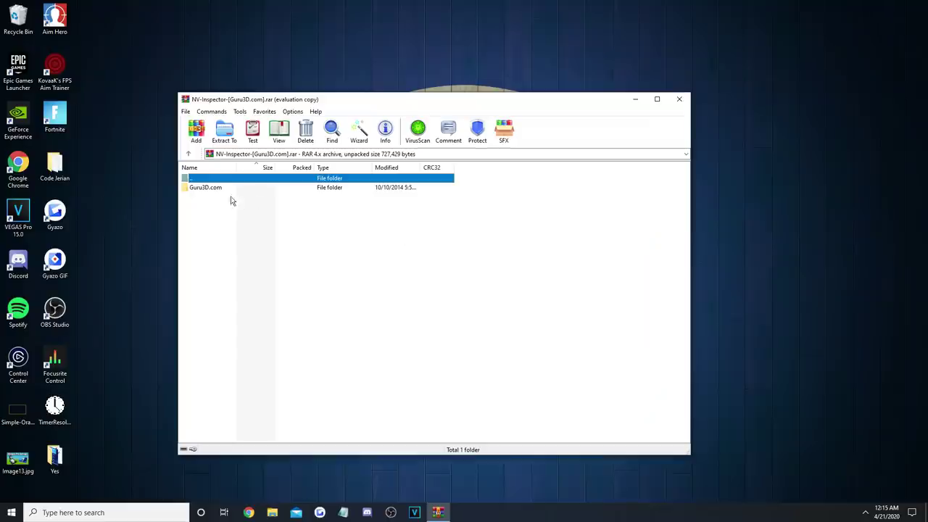
Step: Drag Guru3D.com from WinRAR onto the desktop, then run nvidiaInspector.exe from that folder
{"action": "left_click", "coordinate": [217, 190]}
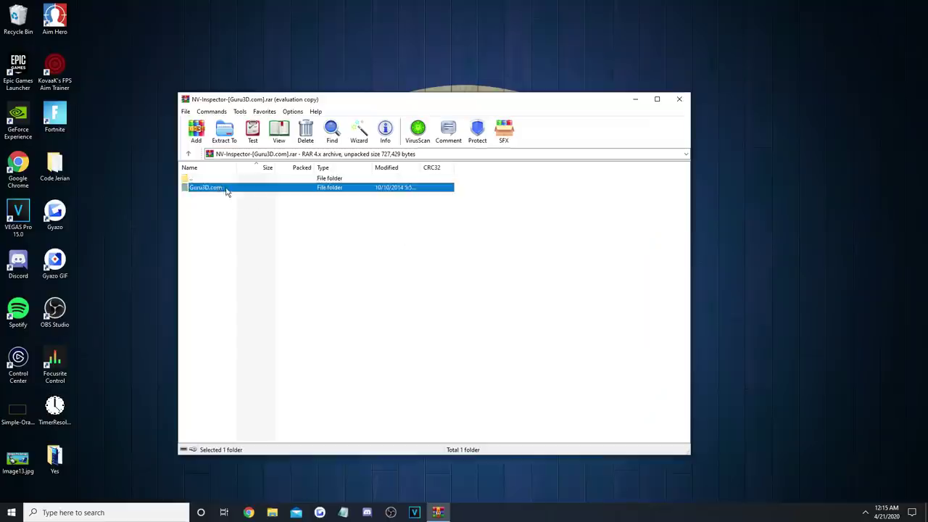
{"action": "left_click_drag", "start_coordinate": [153, 189], "coordinate": [129, 173]}
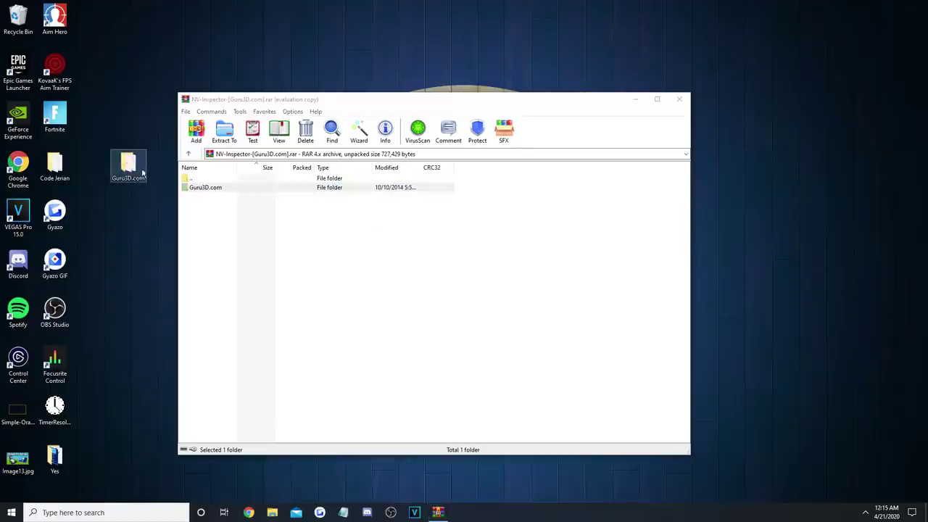
{"action": "key", "text": "alt+F4"}
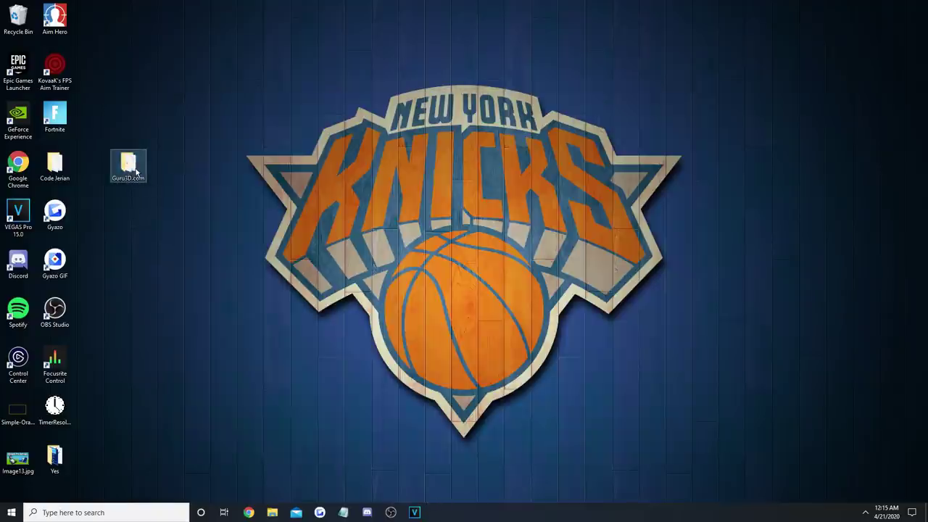
{"action": "double_click", "coordinate": [127, 165]}
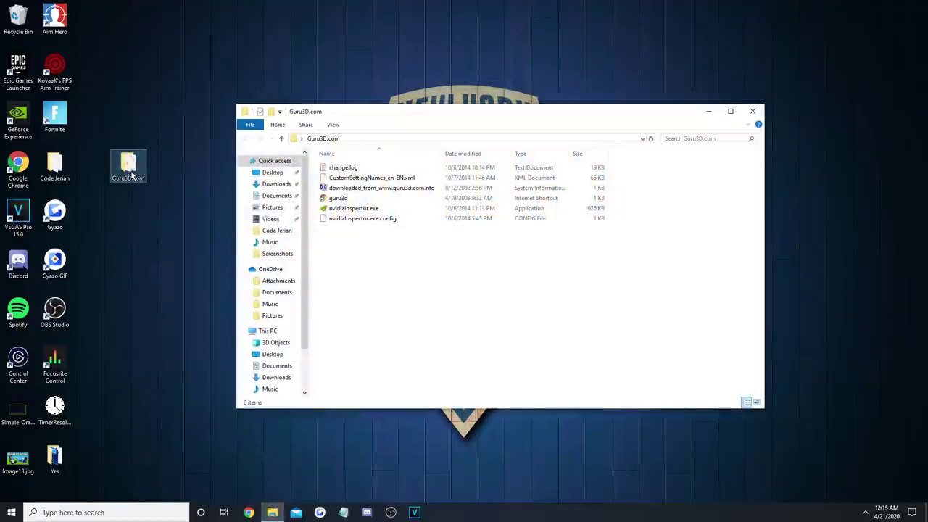
{"action": "double_click", "coordinate": [354, 208]}
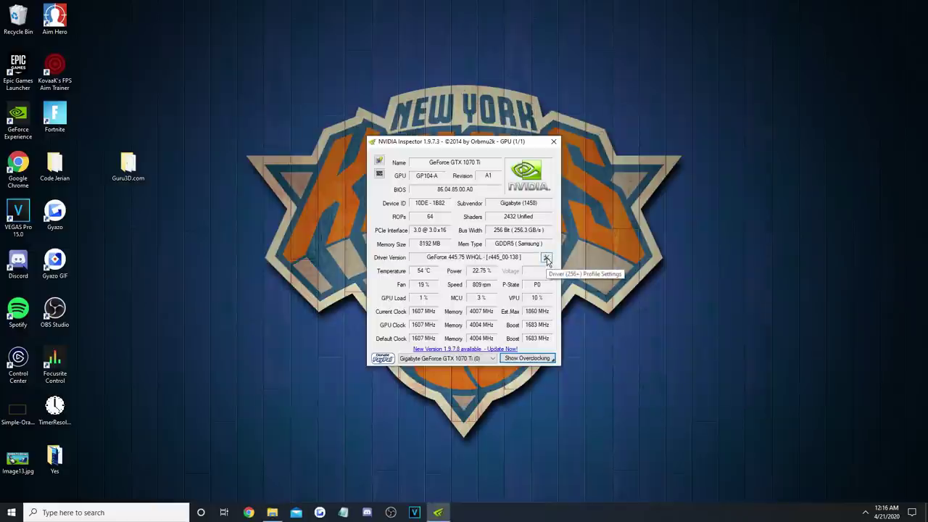
Step: Open Driver Profile Settings and load the Fortnite profile
{"action": "left_click", "coordinate": [547, 259]}
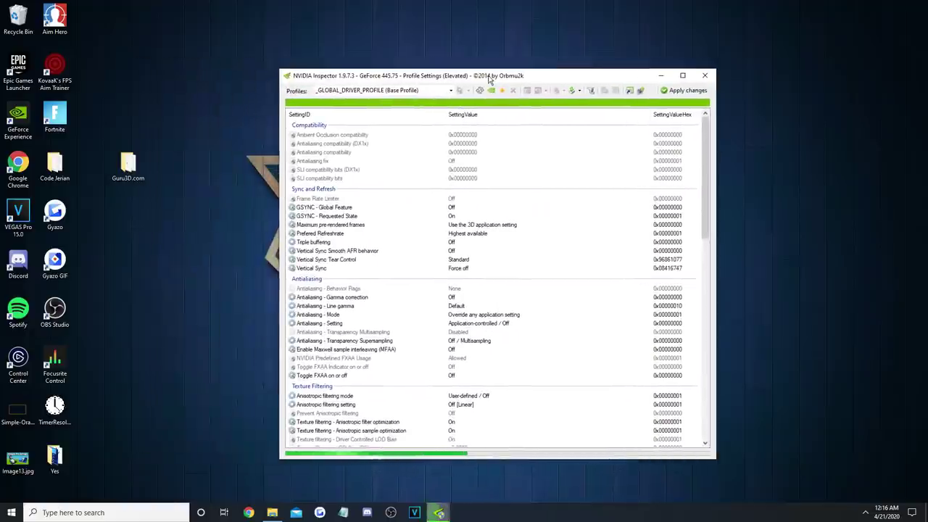
{"action": "left_click", "coordinate": [362, 90]}
{"action": "type", "text": "Fortnit"}
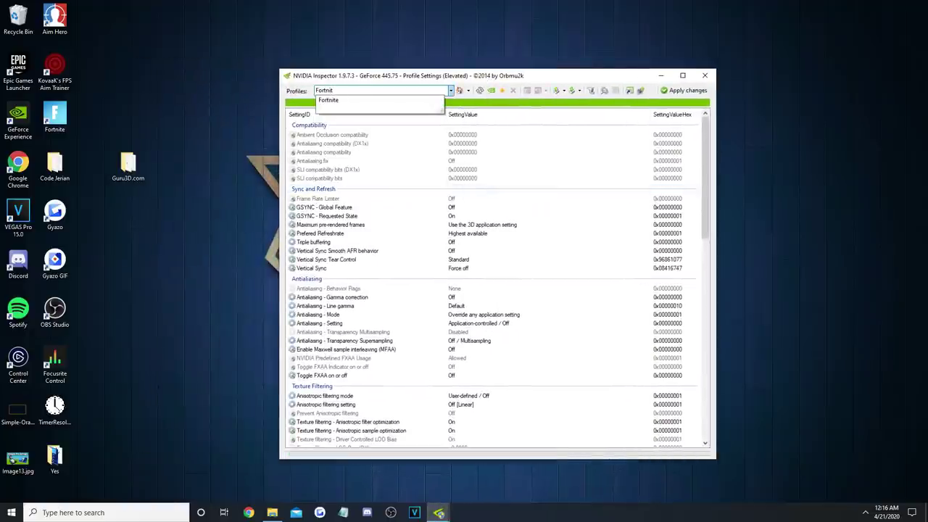
{"action": "left_click", "coordinate": [346, 103]}
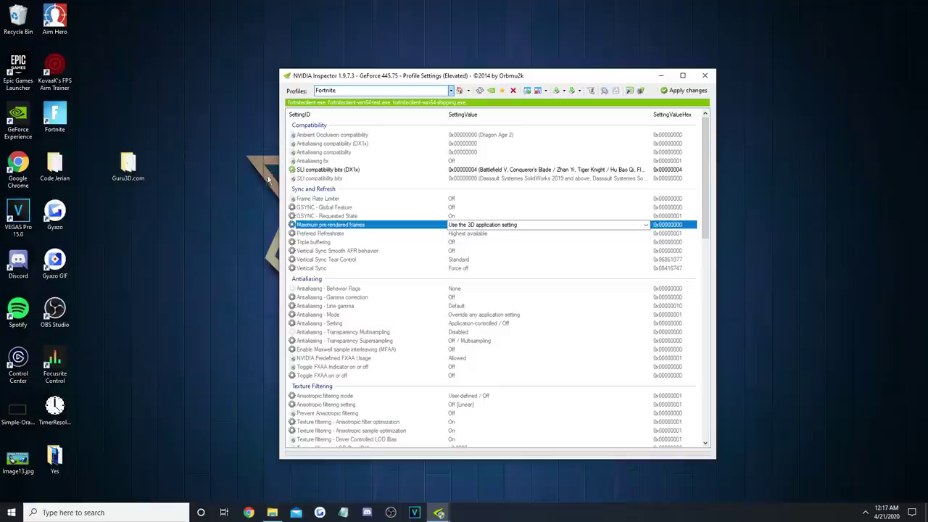
Step: Try Maximum pre-rendered frames at 2, then revert to Use the 3D application setting
{"action": "left_click", "coordinate": [646, 226]}
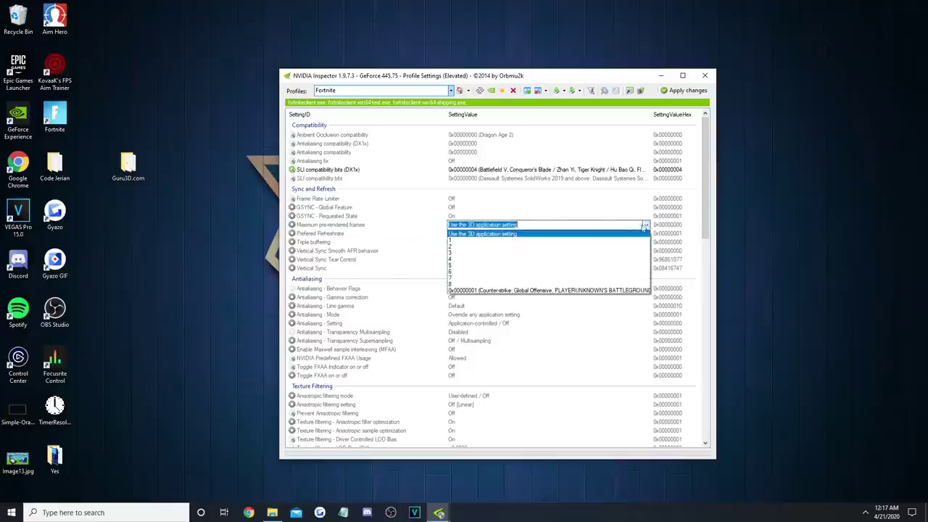
{"action": "left_click", "coordinate": [468, 252]}
{"action": "left_click", "coordinate": [468, 229]}
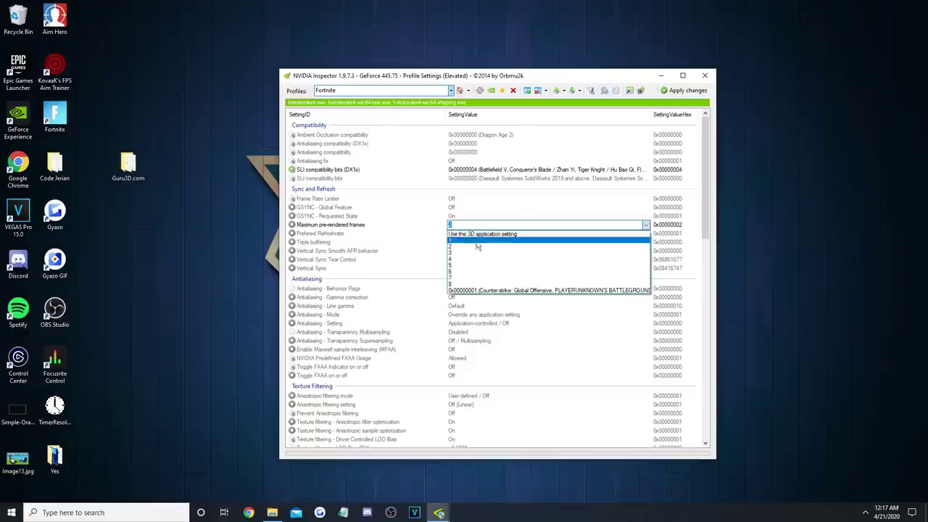
{"action": "left_click", "coordinate": [483, 235]}
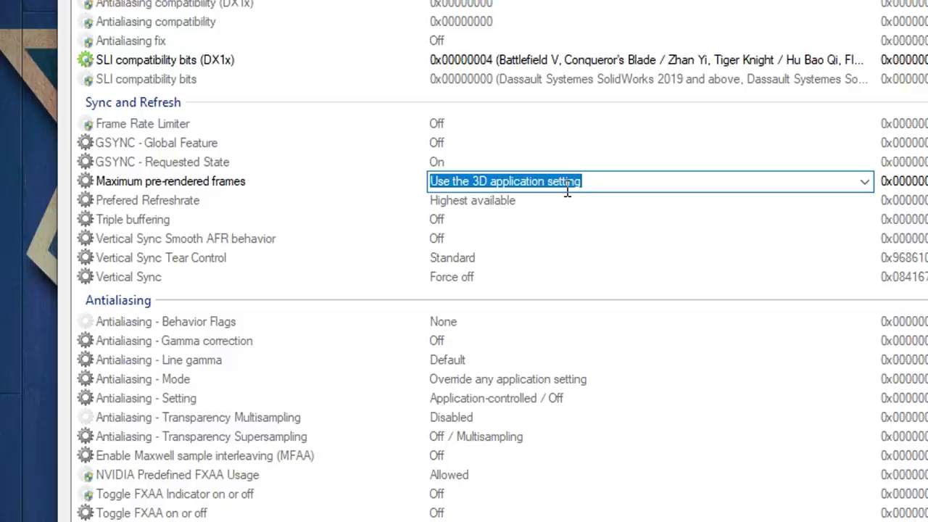
{"action": "left_click", "coordinate": [194, 438]}
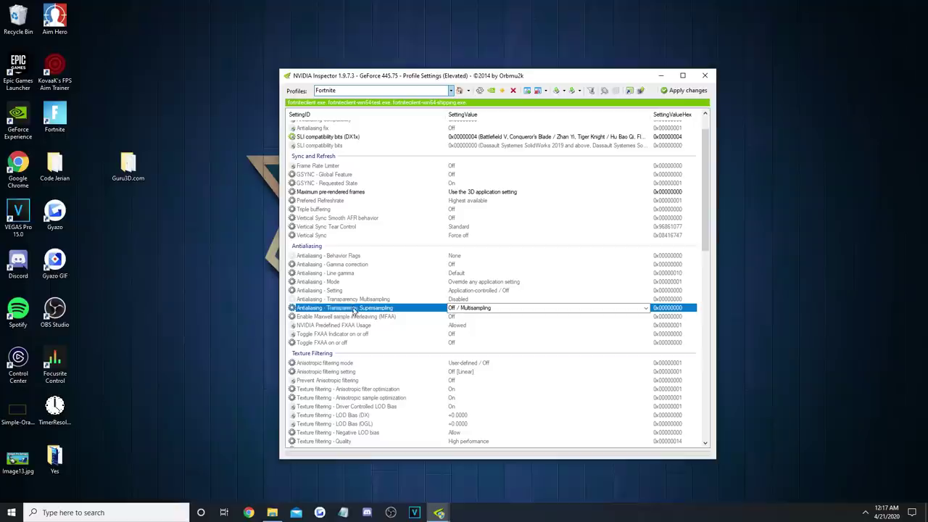
Step: Set Antialiasing - Transparency Supersampling to AA_MODE_REPLAY_MODE_ALL
{"action": "left_click", "coordinate": [645, 308]}
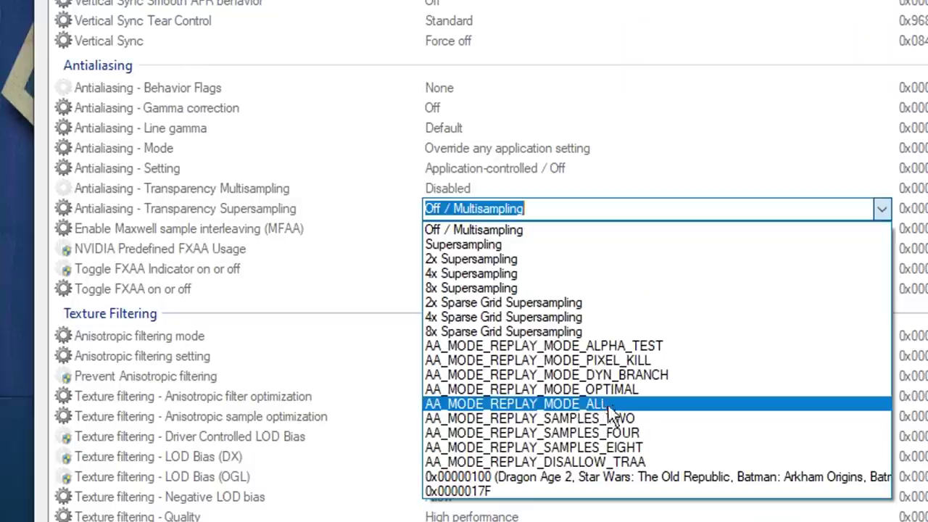
{"action": "left_click", "coordinate": [612, 407]}
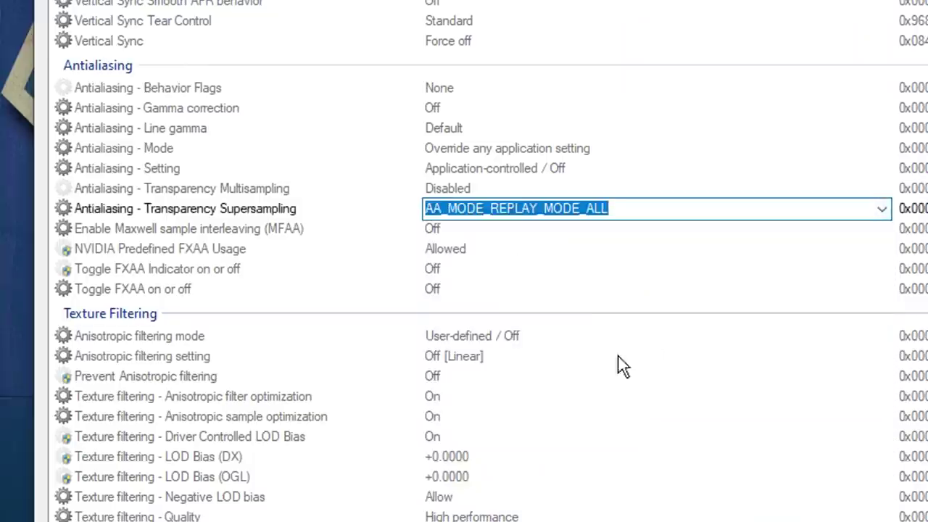
{"action": "left_click", "coordinate": [666, 212]}
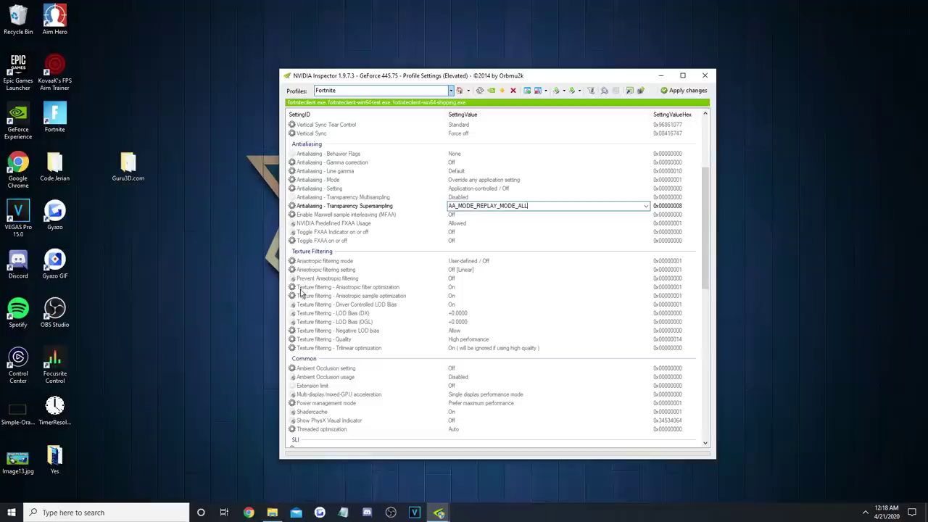
Step: Set Texture filtering - LOD Bias (DX) to +1.0000 after briefly trying +2.0000
{"action": "left_click", "coordinate": [345, 315]}
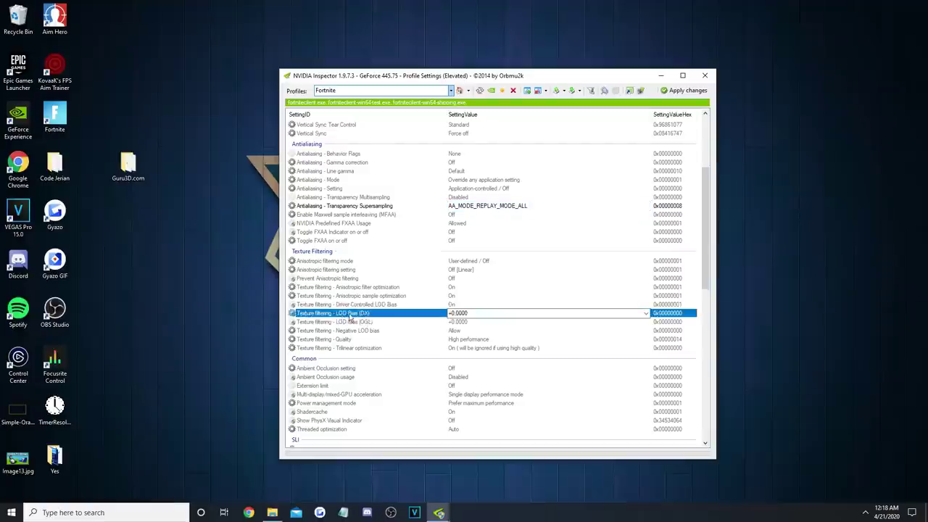
{"action": "left_click", "coordinate": [645, 313]}
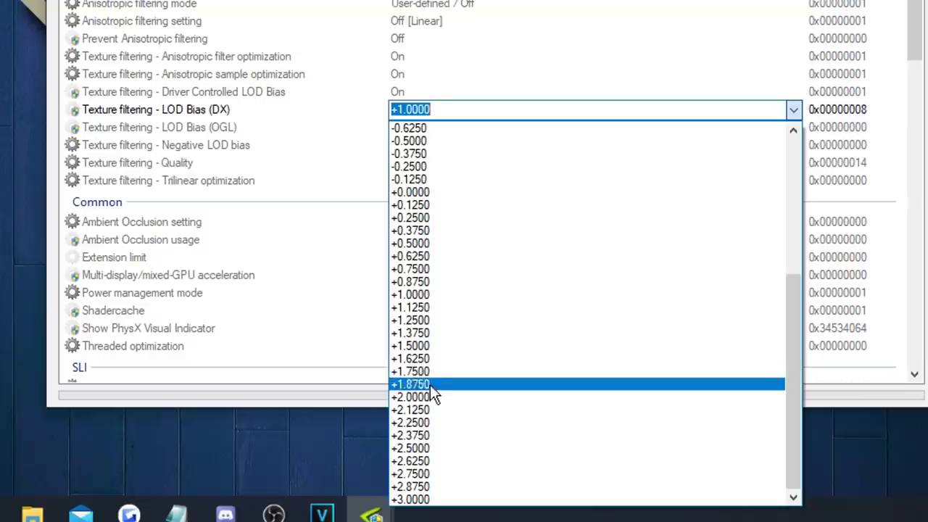
{"action": "left_click", "coordinate": [432, 397]}
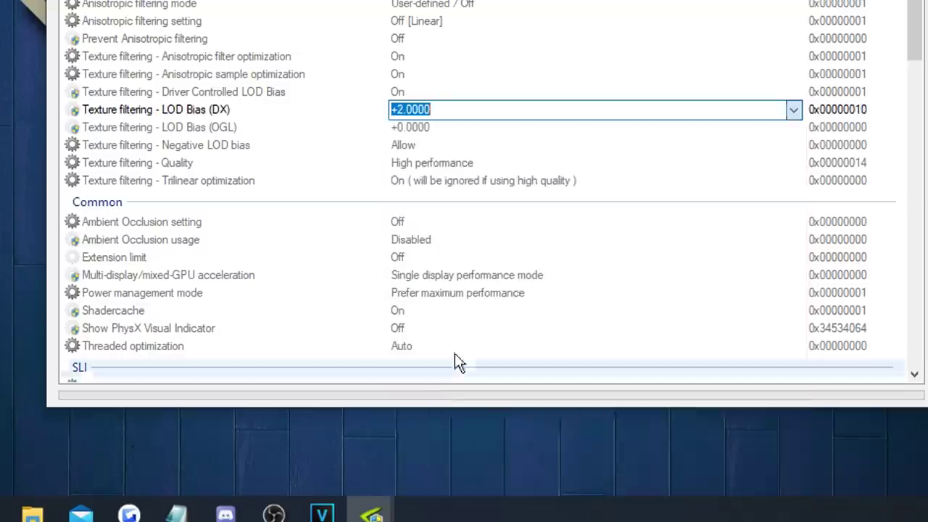
{"action": "left_click", "coordinate": [794, 112]}
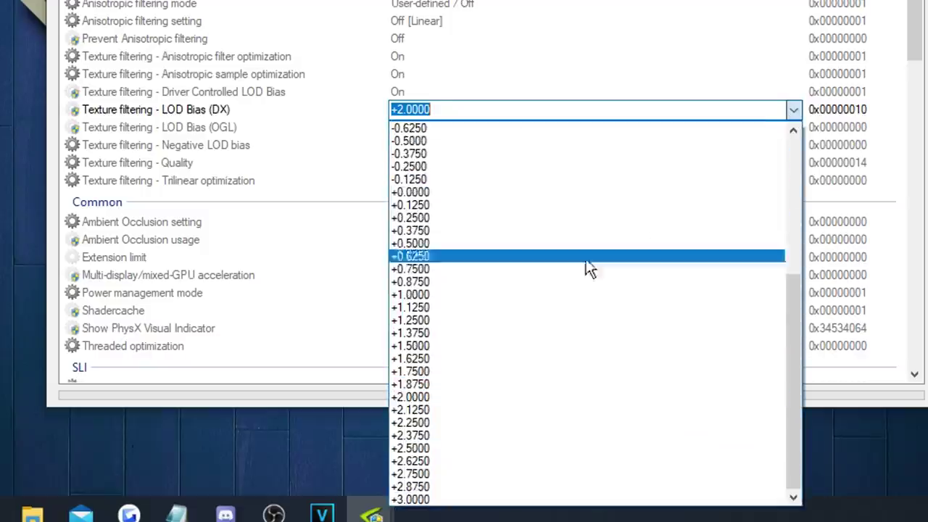
{"action": "left_click", "coordinate": [426, 501]}
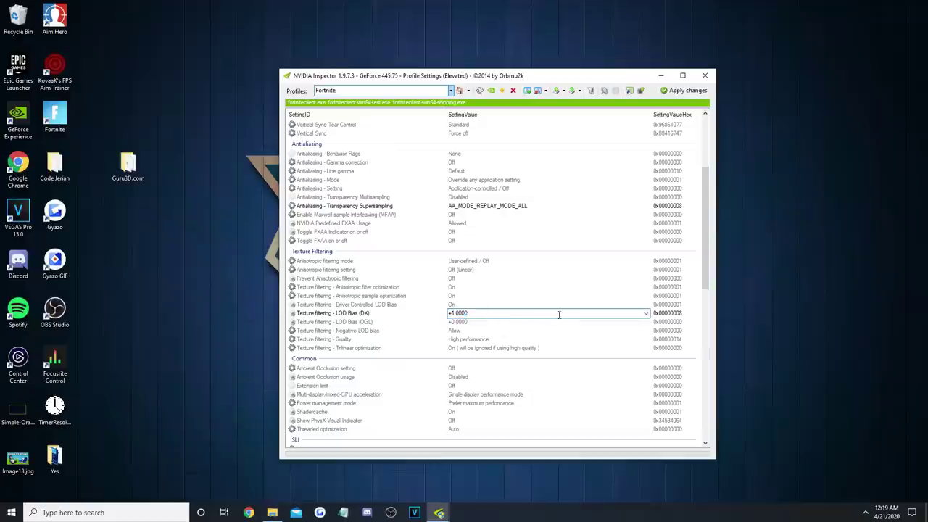
{"action": "scroll", "coordinate": [564, 315], "scroll_direction": "down", "scroll_amount": 4}
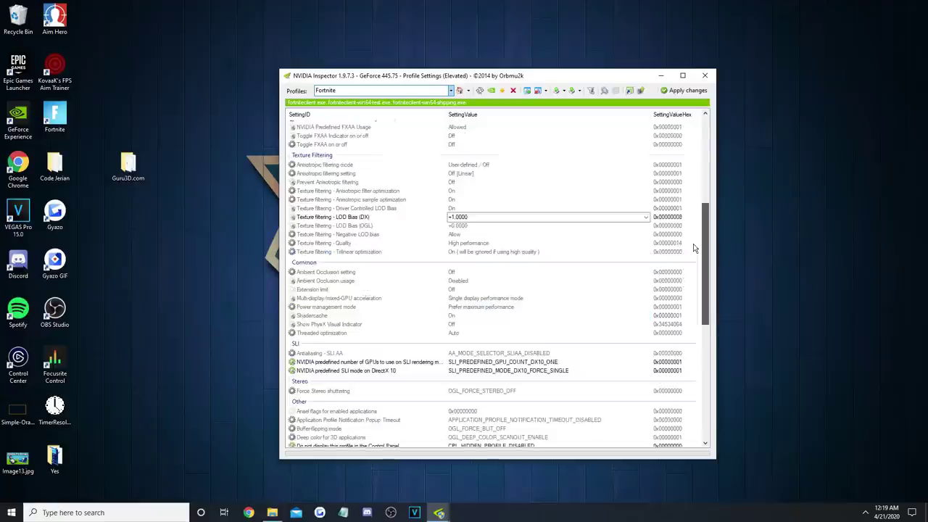
{"action": "scroll", "coordinate": [681, 217], "scroll_direction": "up", "scroll_amount": 9}
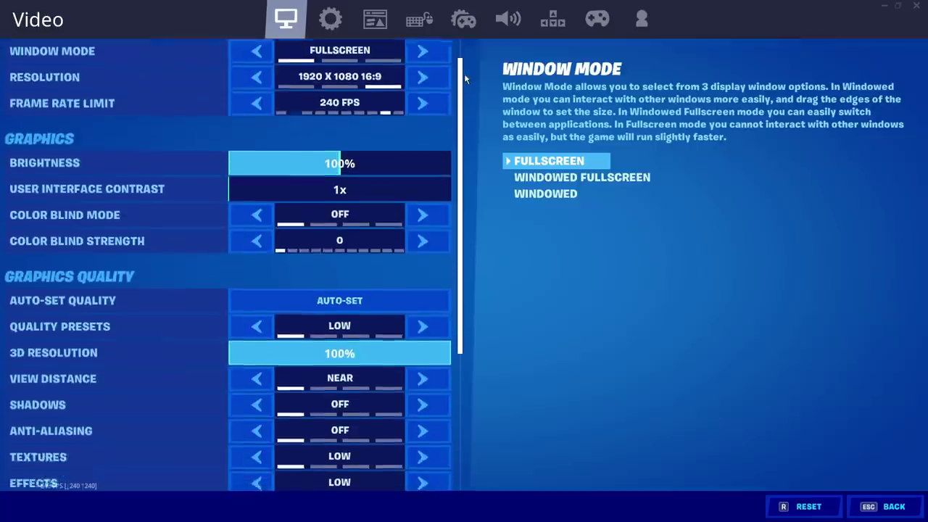
Step: Scroll through Fortnite's low-quality Video settings before resuming the match at Lazy Lake
{"action": "scroll", "coordinate": [290, 81], "scroll_direction": "down", "scroll_amount": 1}
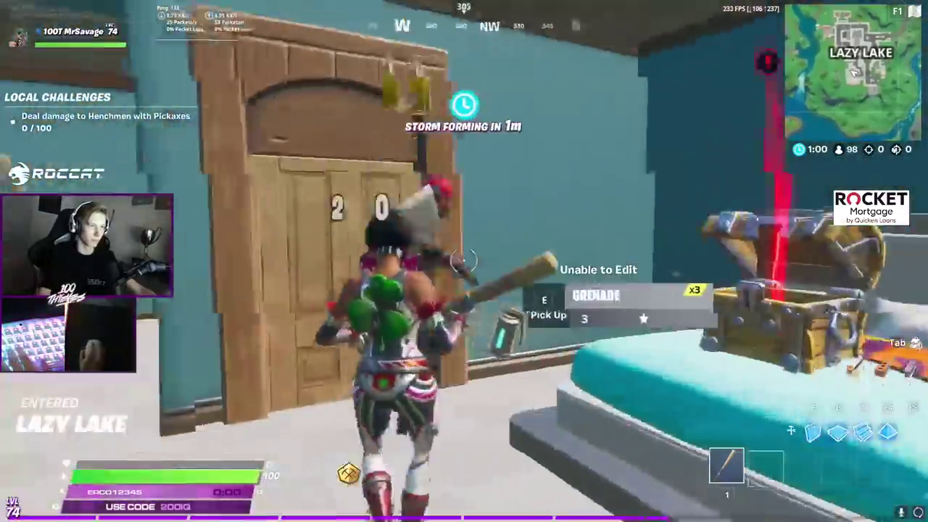
Step: Go through the house and up the stairs, eliminating an opponent with the burst rifle
{"action": "key", "text": "e"}
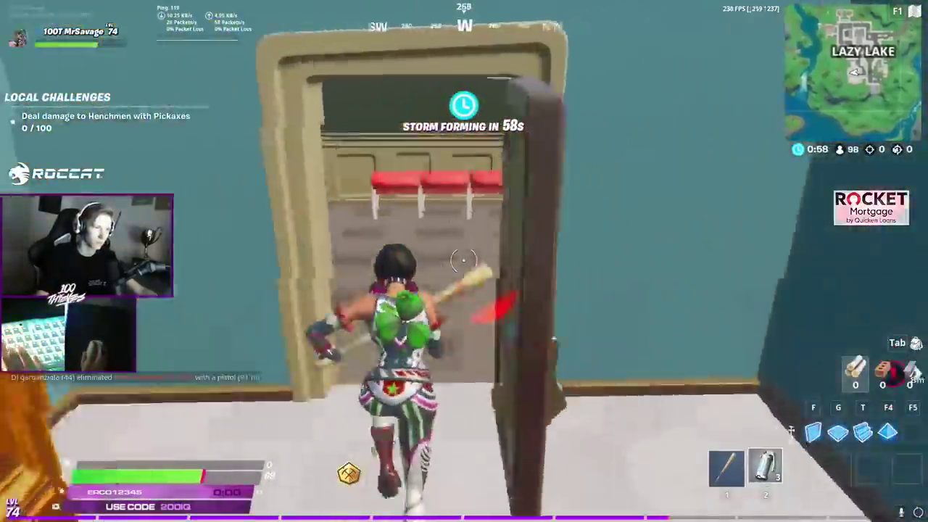
{"action": "key", "text": "w"}
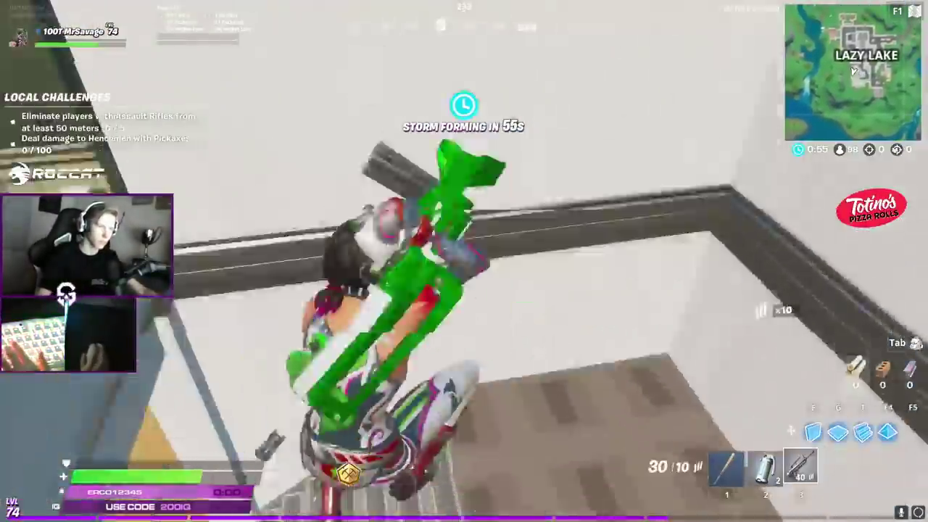
{"action": "key", "text": "w"}
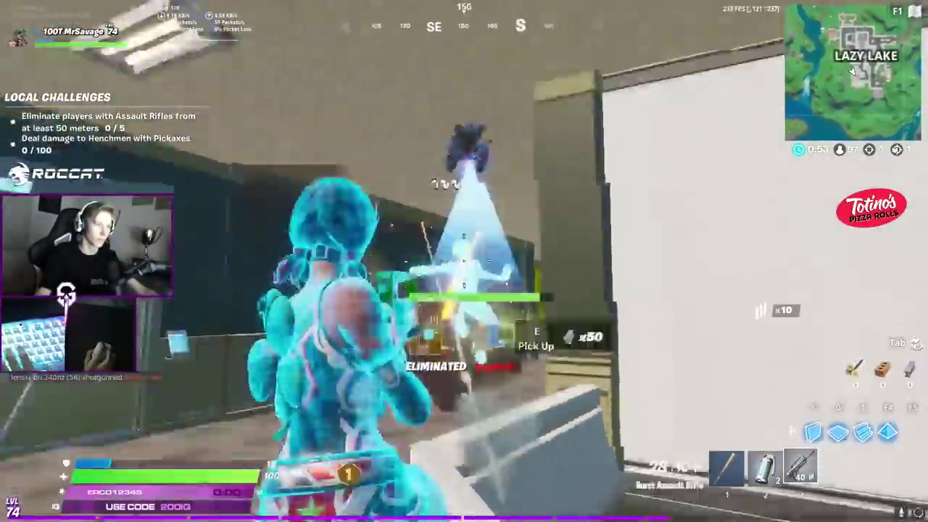
{"action": "key", "text": "w"}
{"action": "left_click", "coordinate": [464, 261]}
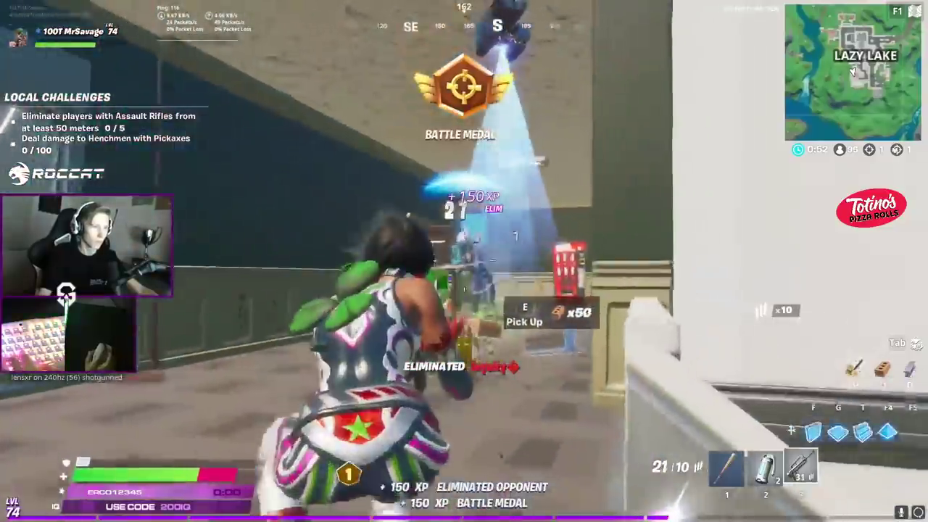
Step: Grab the dropped assault rifle and knock down an opponent with a headshot across the wooden builds
{"action": "key", "text": "w"}
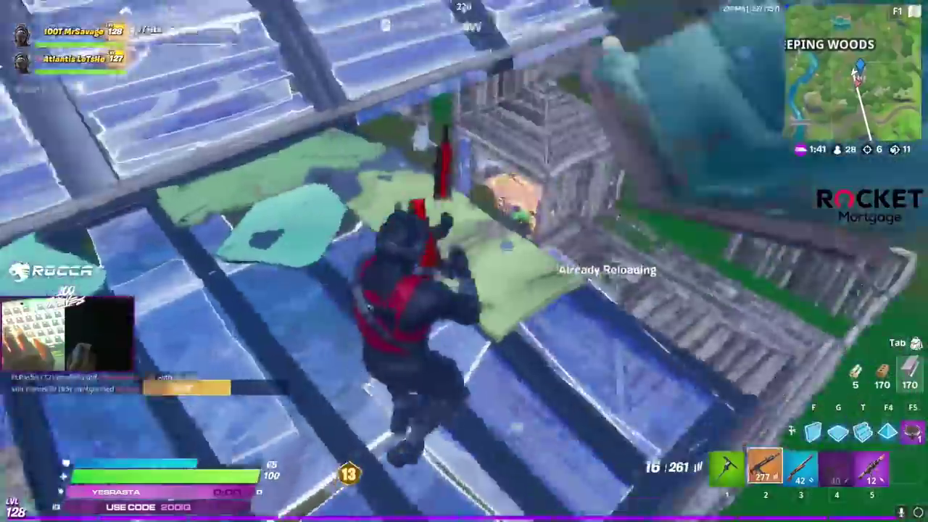
{"action": "left_click", "coordinate": [464, 261]}
{"action": "left_click", "coordinate": [464, 261]}
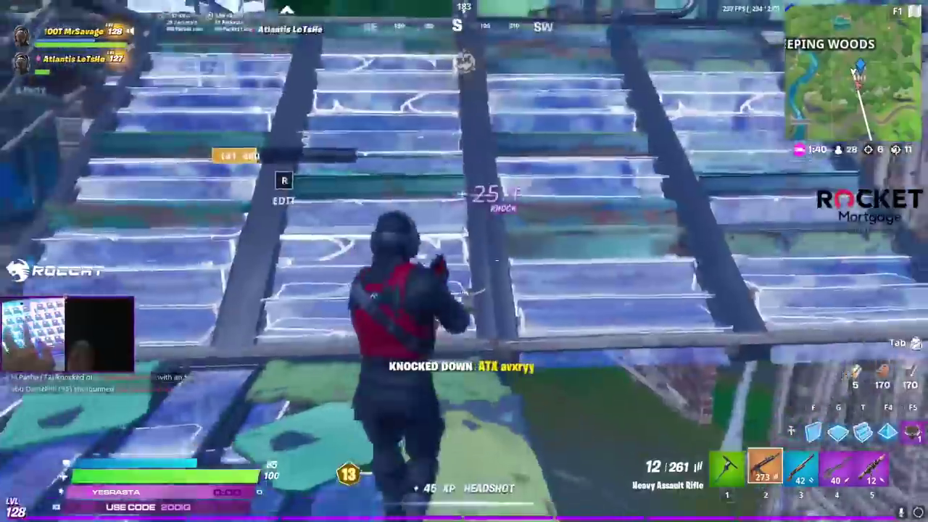
{"action": "key", "text": "w"}
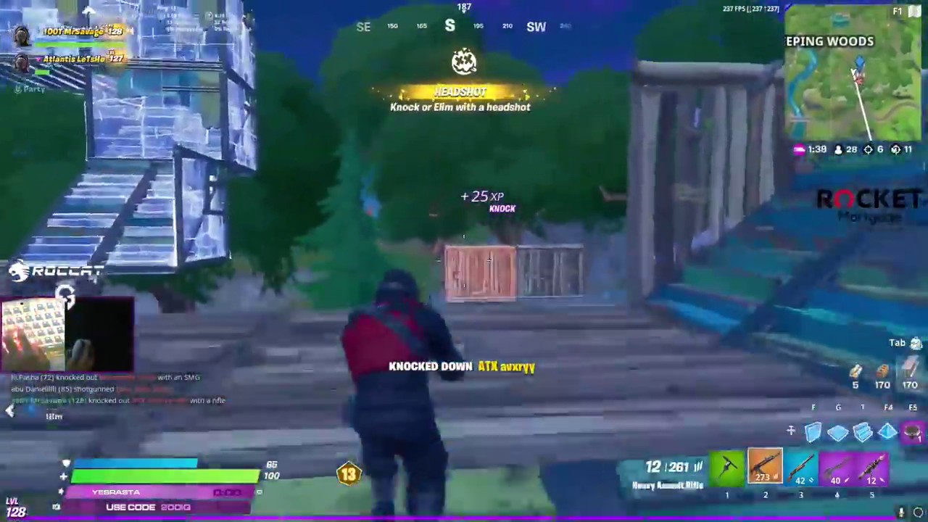
Step: Build a ramp, climb it and shoot the shielded opponent from above
{"action": "key", "text": "t"}
{"action": "left_click", "coordinate": [464, 261]}
{"action": "key", "text": "w"}
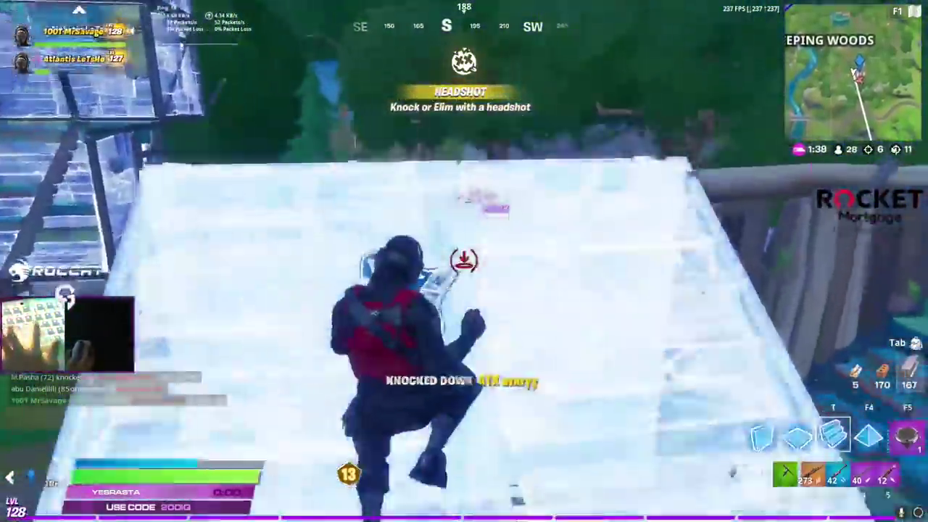
{"action": "left_click", "coordinate": [464, 261]}
{"action": "left_click", "coordinate": [464, 261]}
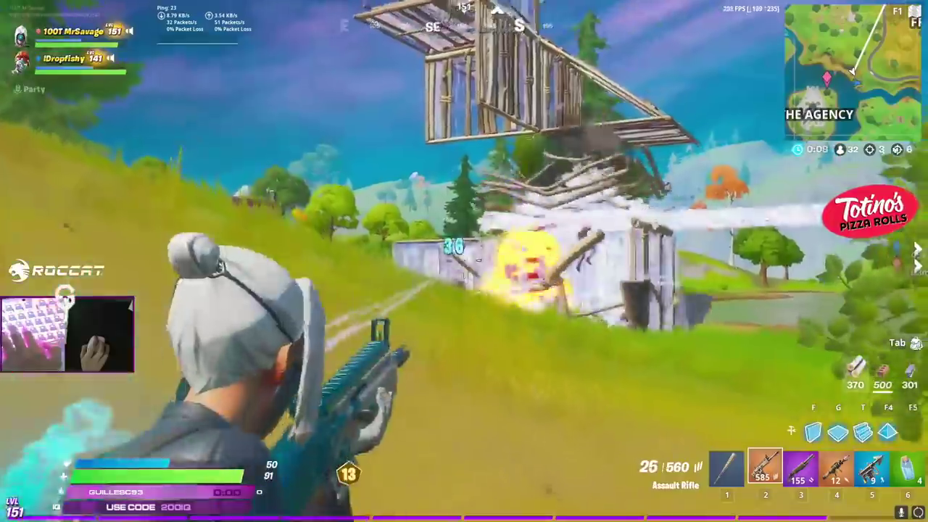
Step: Fire at the Agency house, then put up wooden walls for cover
{"action": "left_click", "coordinate": [464, 261]}
{"action": "left_click", "coordinate": [464, 261]}
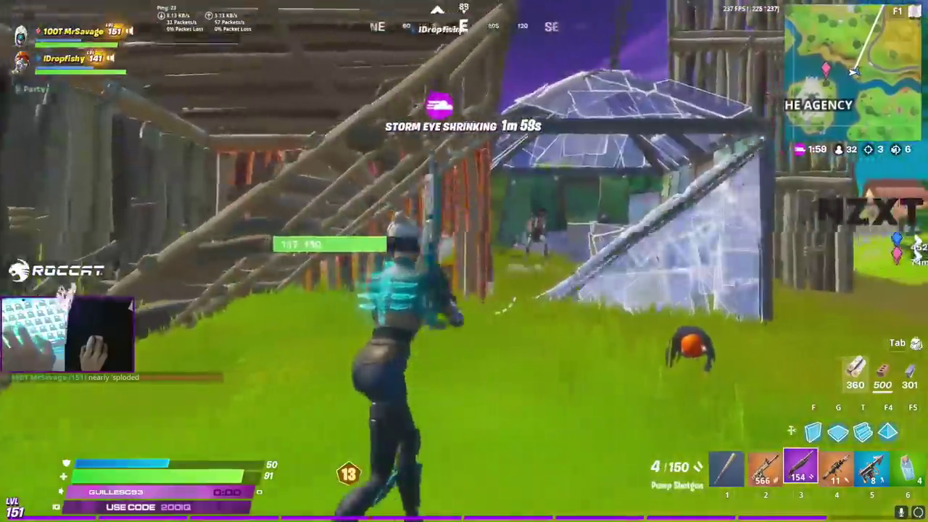
{"action": "key", "text": "f"}
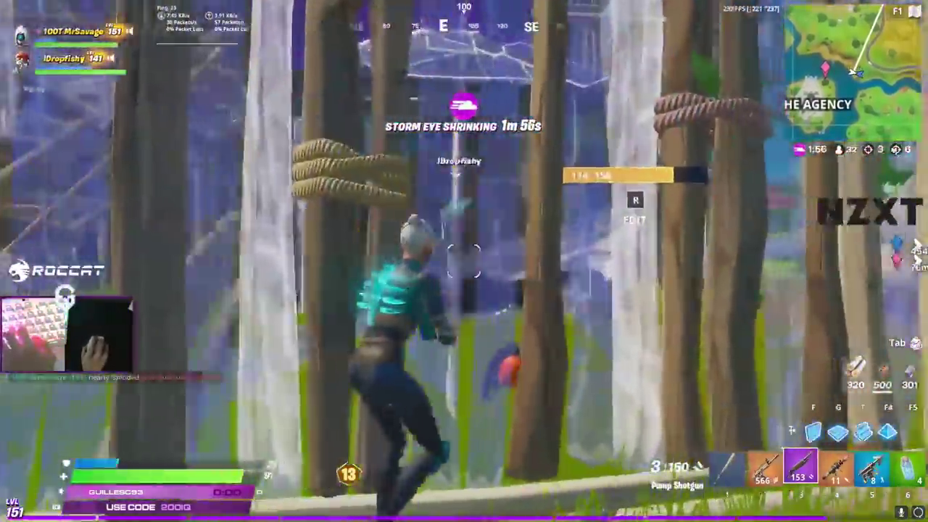
{"action": "key", "text": "f"}
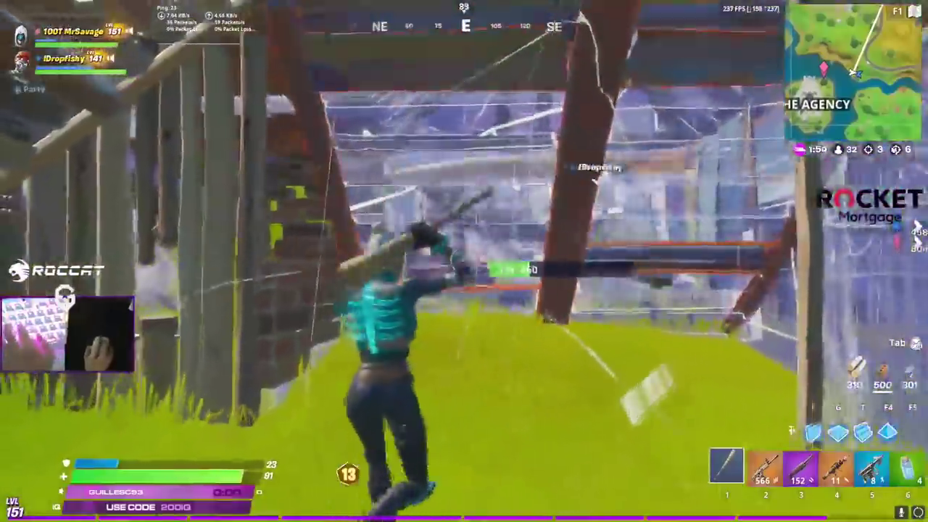
{"action": "key", "text": "F5"}
{"action": "left_click", "coordinate": [464, 261]}
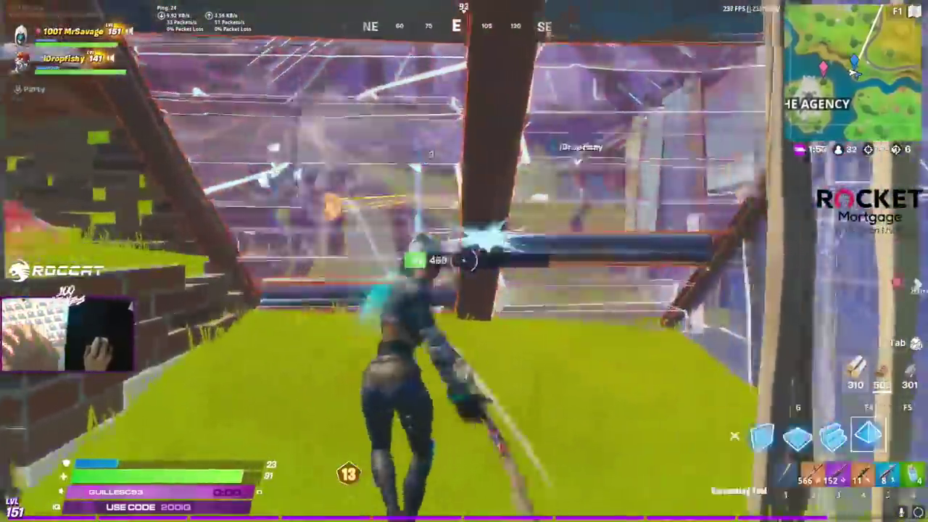
Step: Eliminate an opponent with the slot 2 weapon, then switch to the slot 3 weapon
{"action": "key", "text": "2"}
{"action": "left_click", "coordinate": [464, 261]}
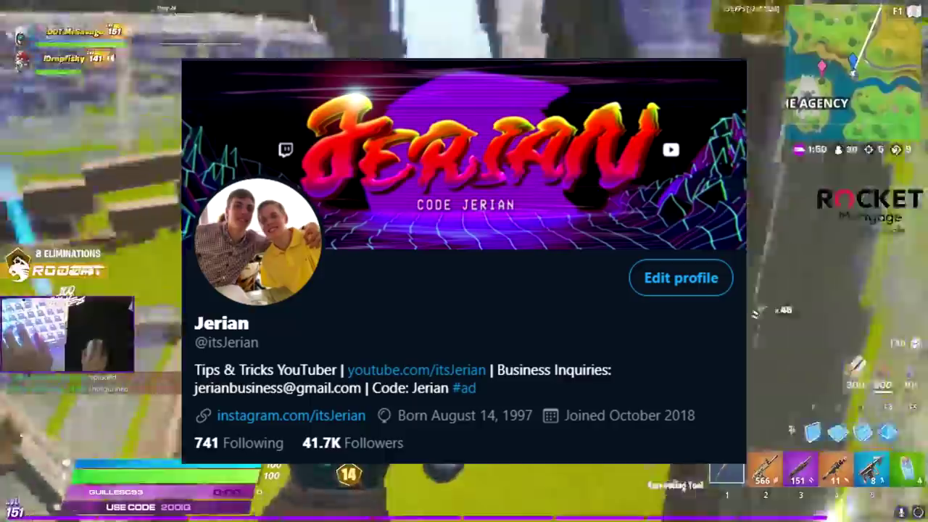
{"action": "key", "text": "3"}
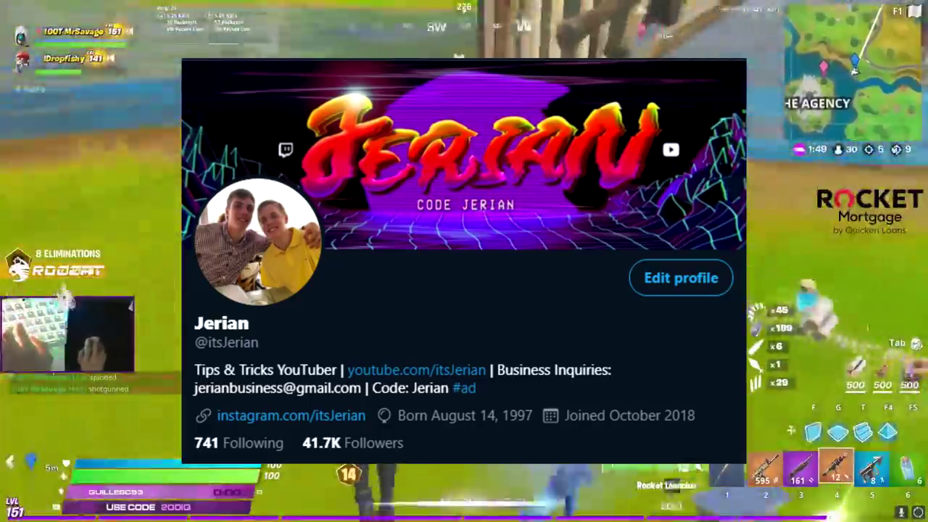